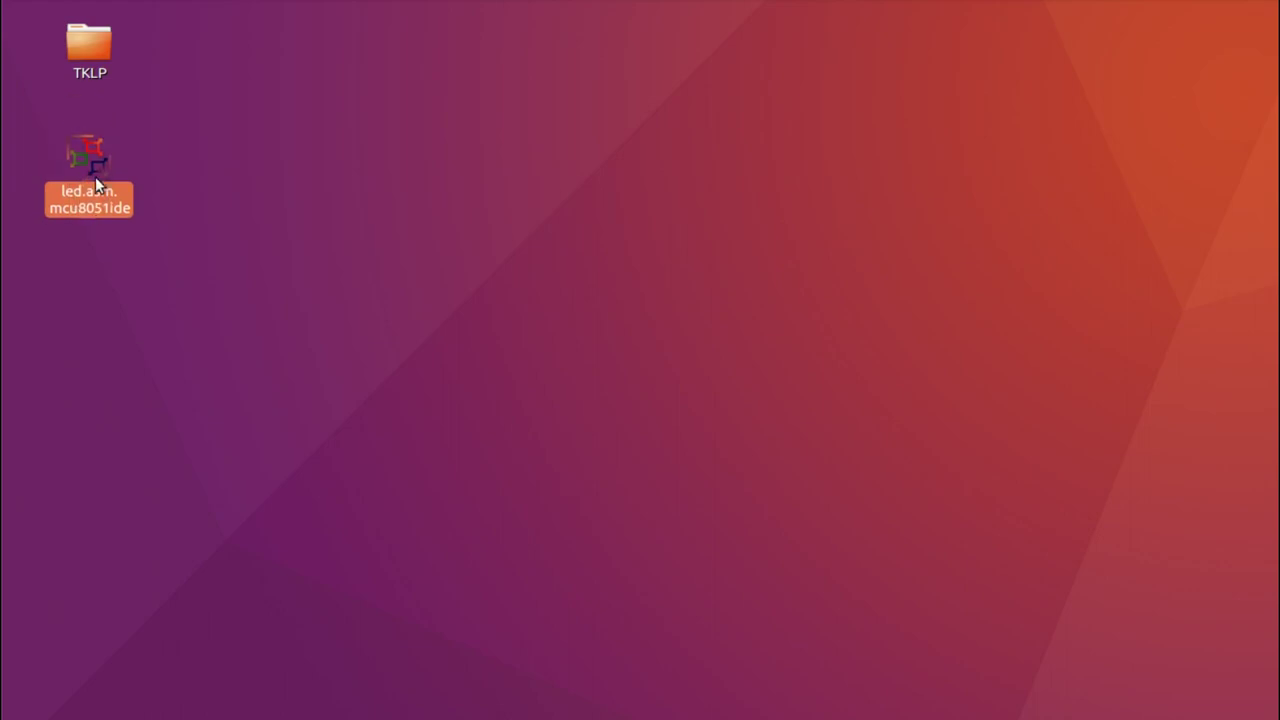
- Open the led.asm.mcu8051ide project from the desktop, browse a few start-up tips and dismiss them
{"action": "left_click", "coordinate": [189, 157]}
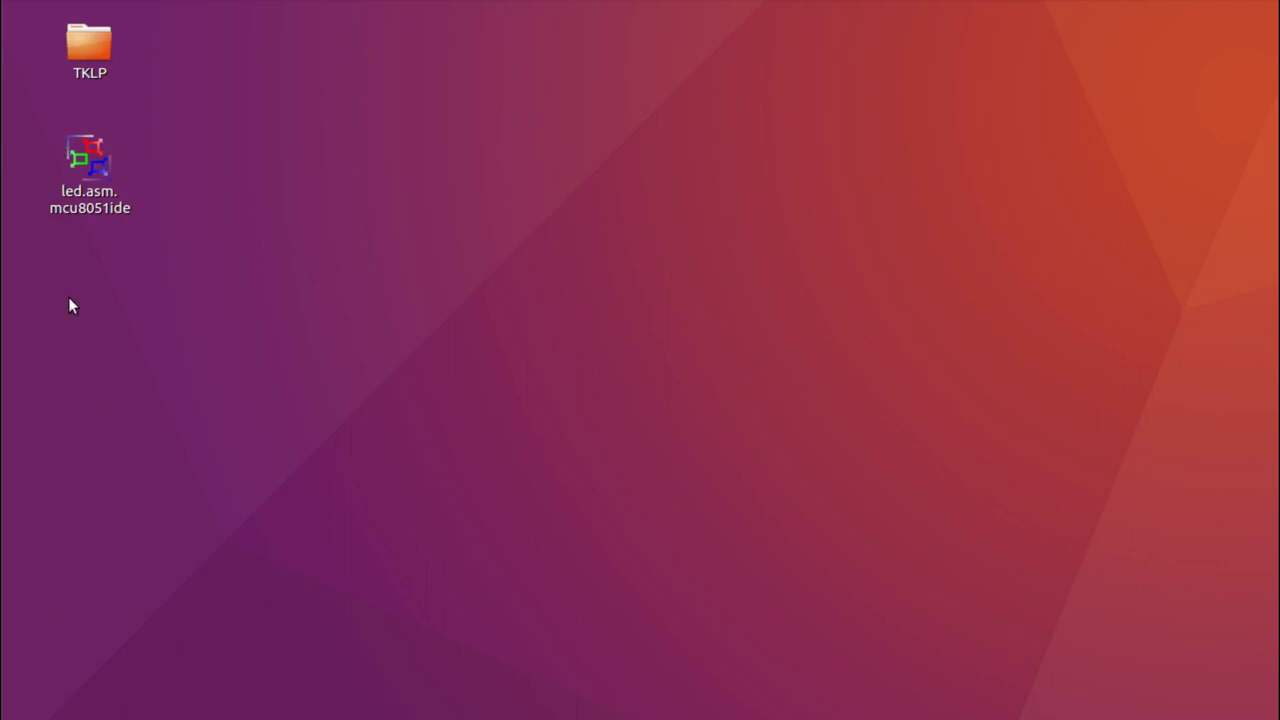
{"action": "double_click", "coordinate": [84, 160]}
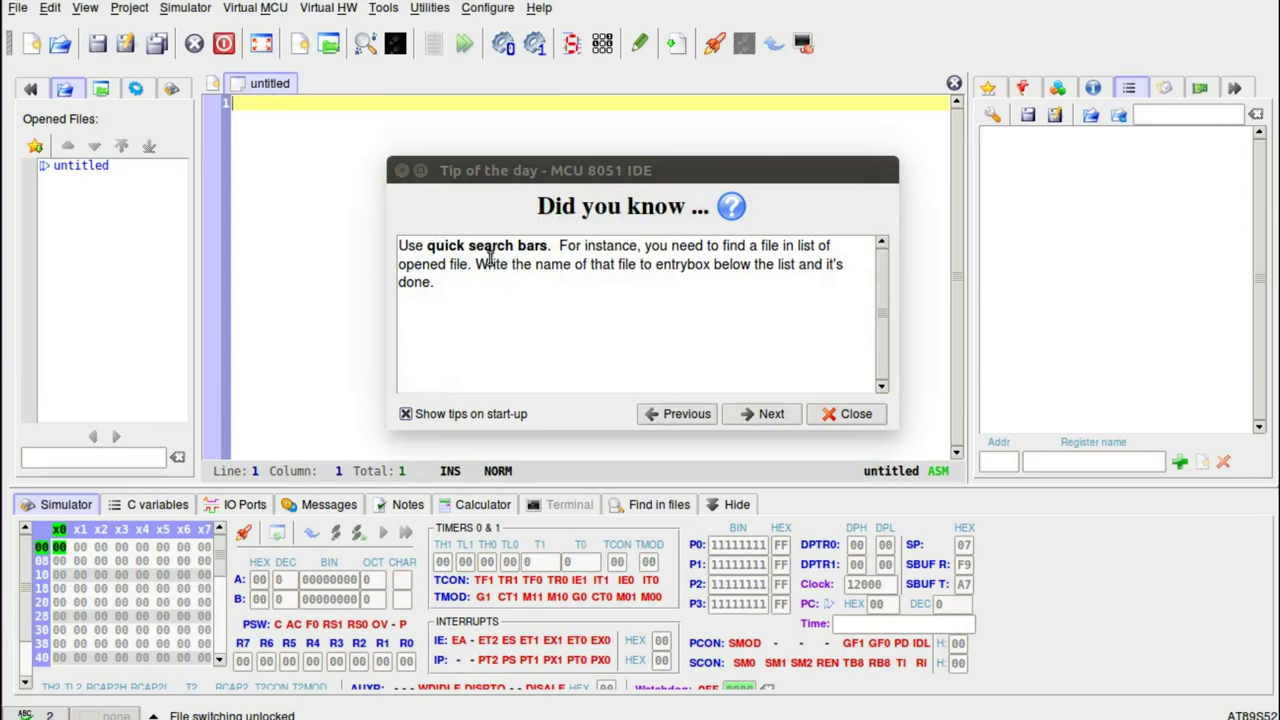
{"action": "left_click", "coordinate": [769, 416]}
{"action": "left_click", "coordinate": [769, 416]}
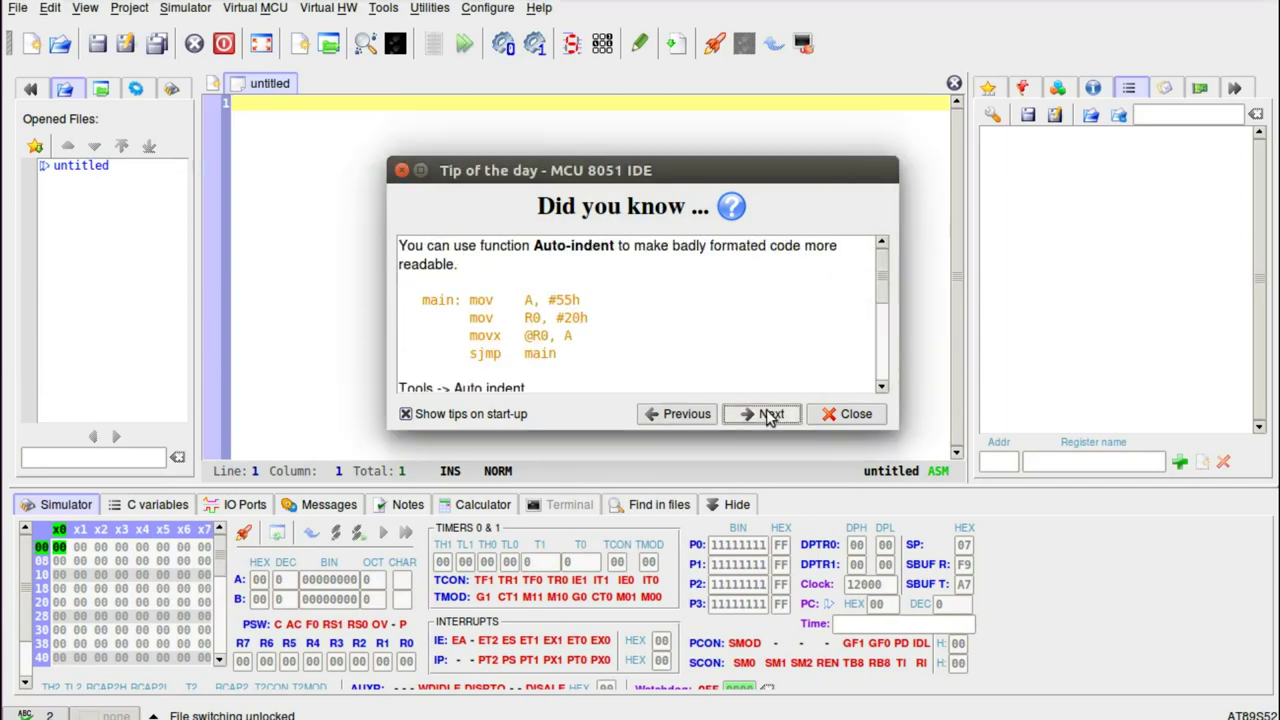
{"action": "left_click", "coordinate": [769, 416]}
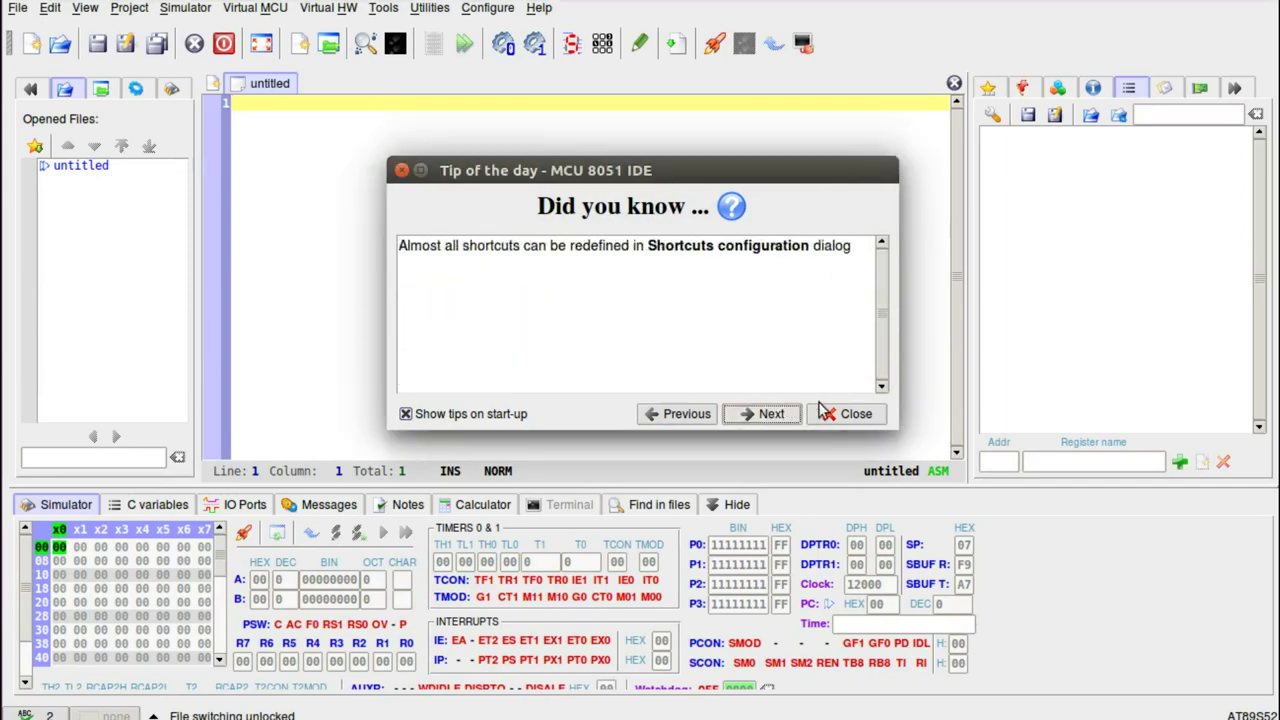
{"action": "left_click", "coordinate": [853, 416]}
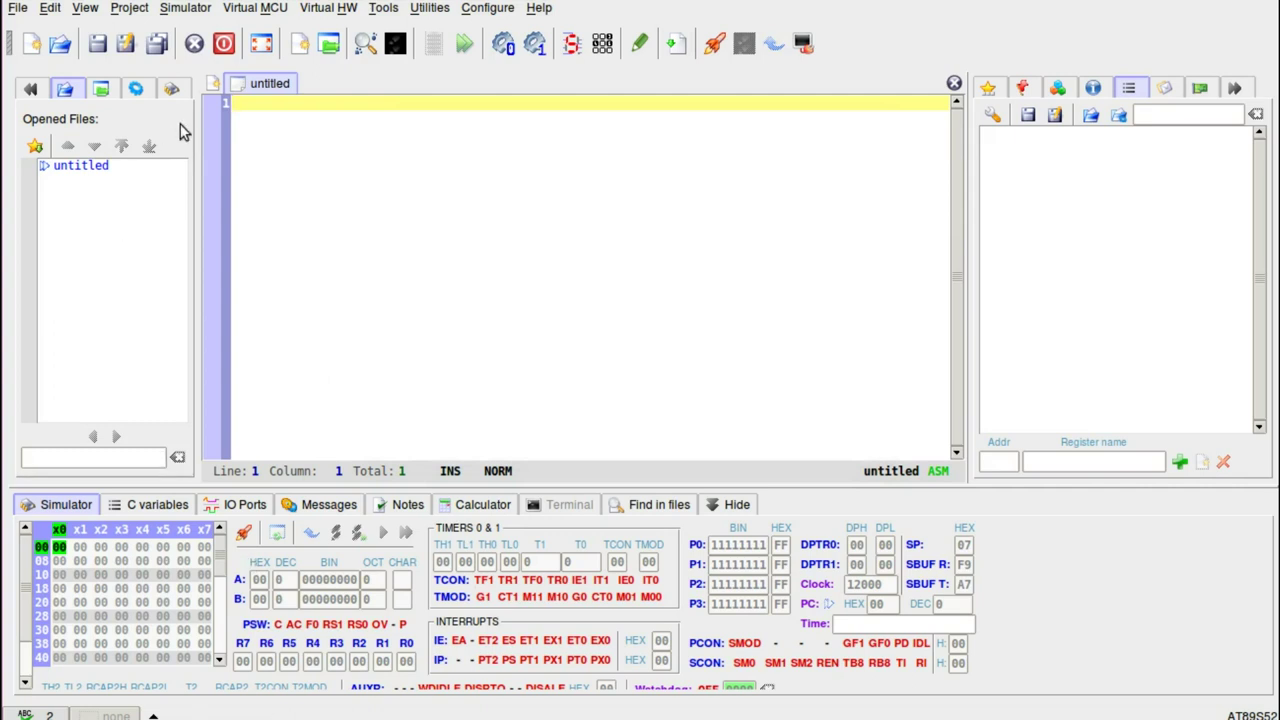
{"action": "left_click", "coordinate": [52, 8]}
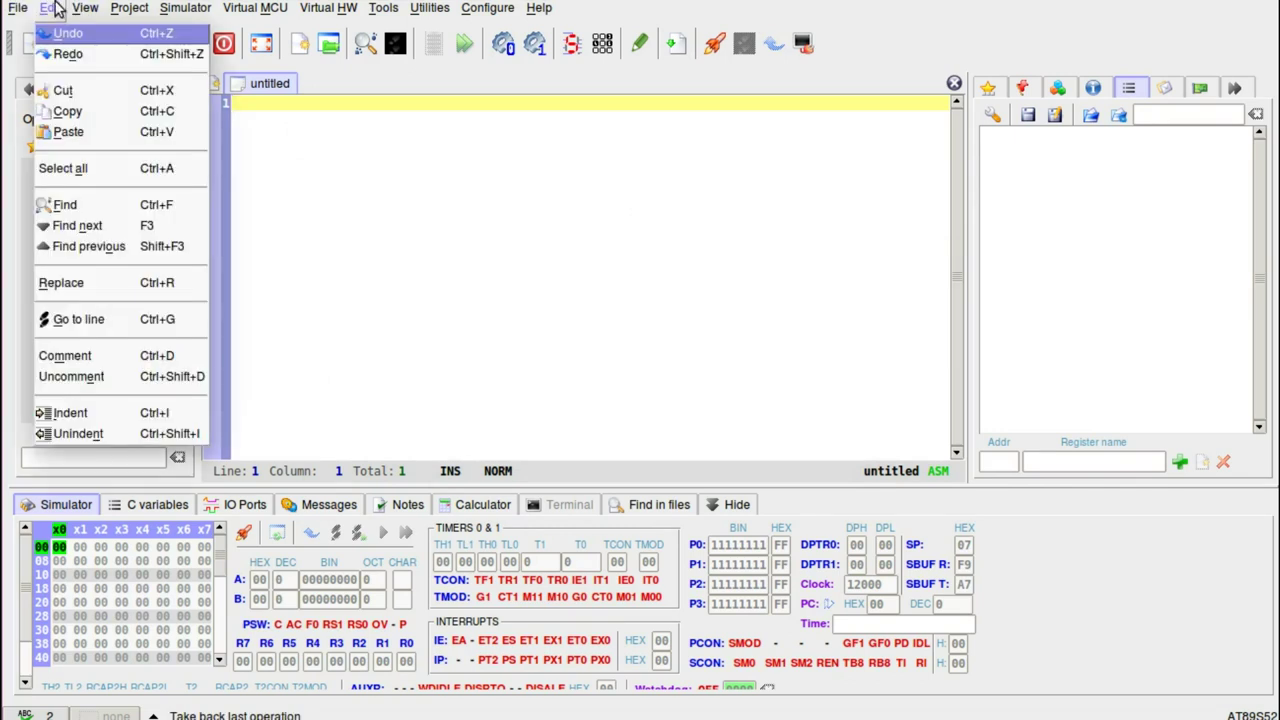
{"action": "mouse_move", "coordinate": [110, 10]}
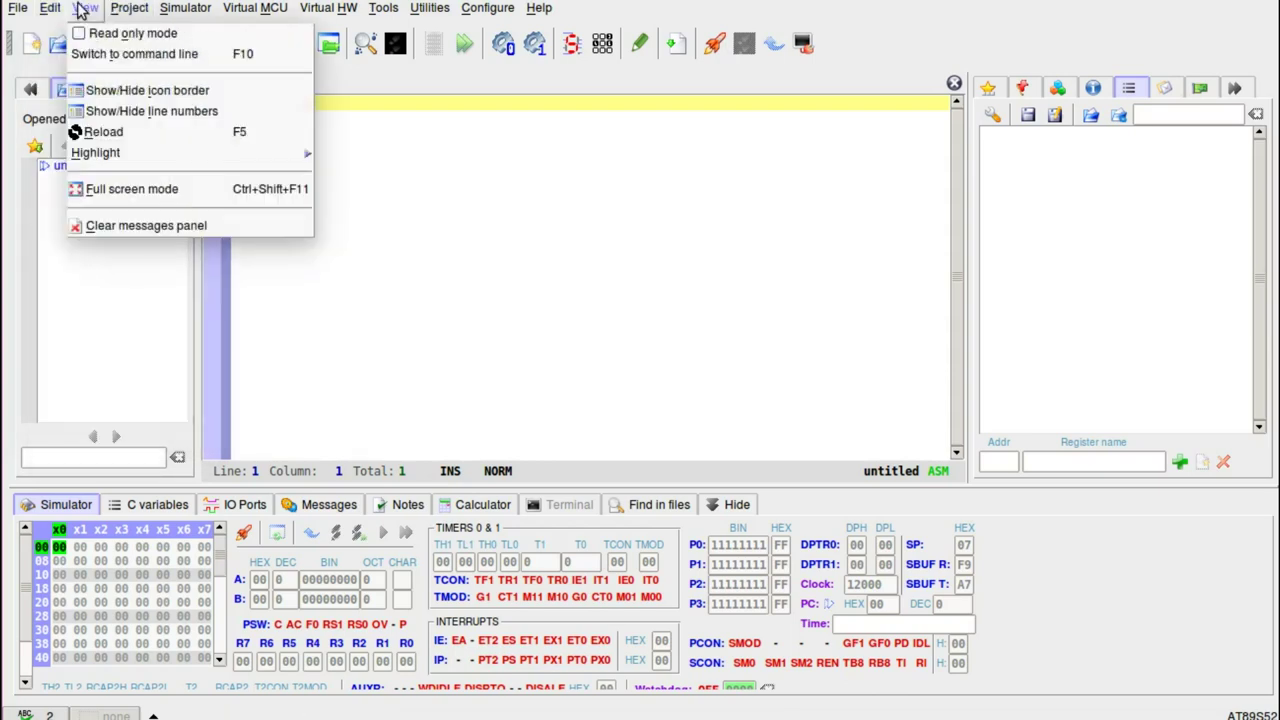
{"action": "mouse_move", "coordinate": [255, 8]}
{"action": "mouse_move", "coordinate": [176, 8]}
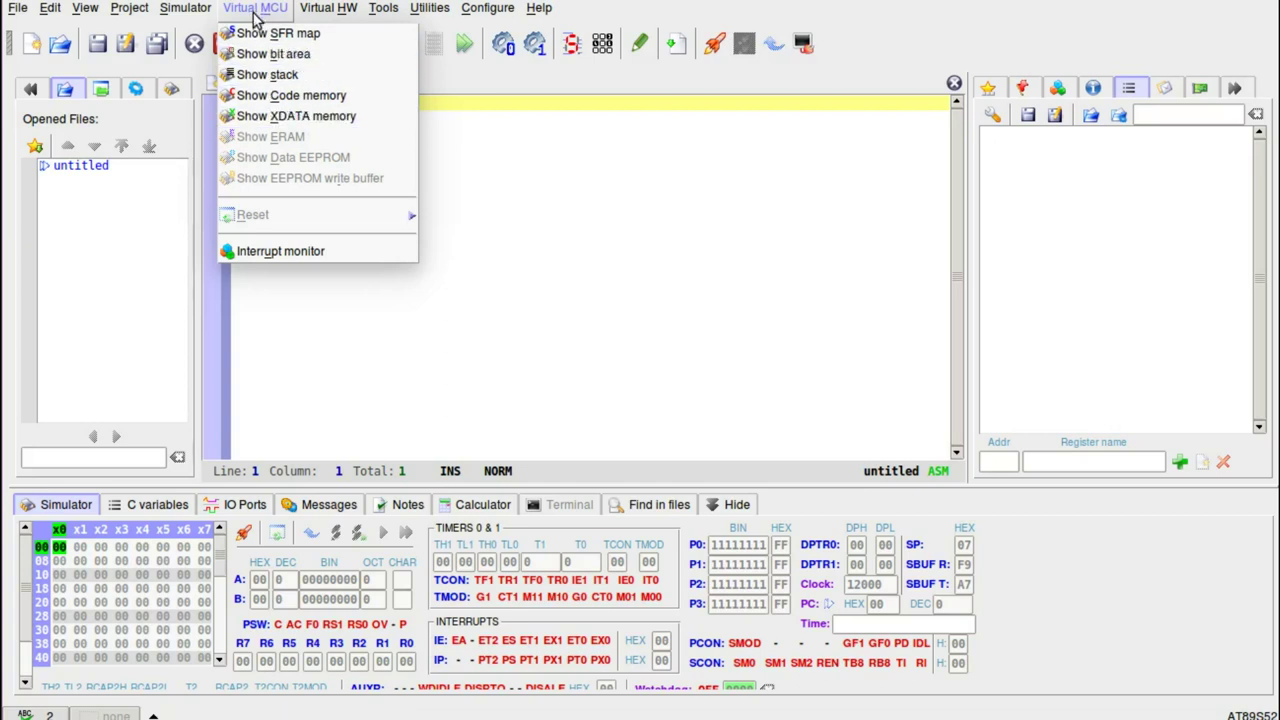
- Open the virtual LED Panel and place its window over the code editor
{"action": "mouse_move", "coordinate": [337, 8]}
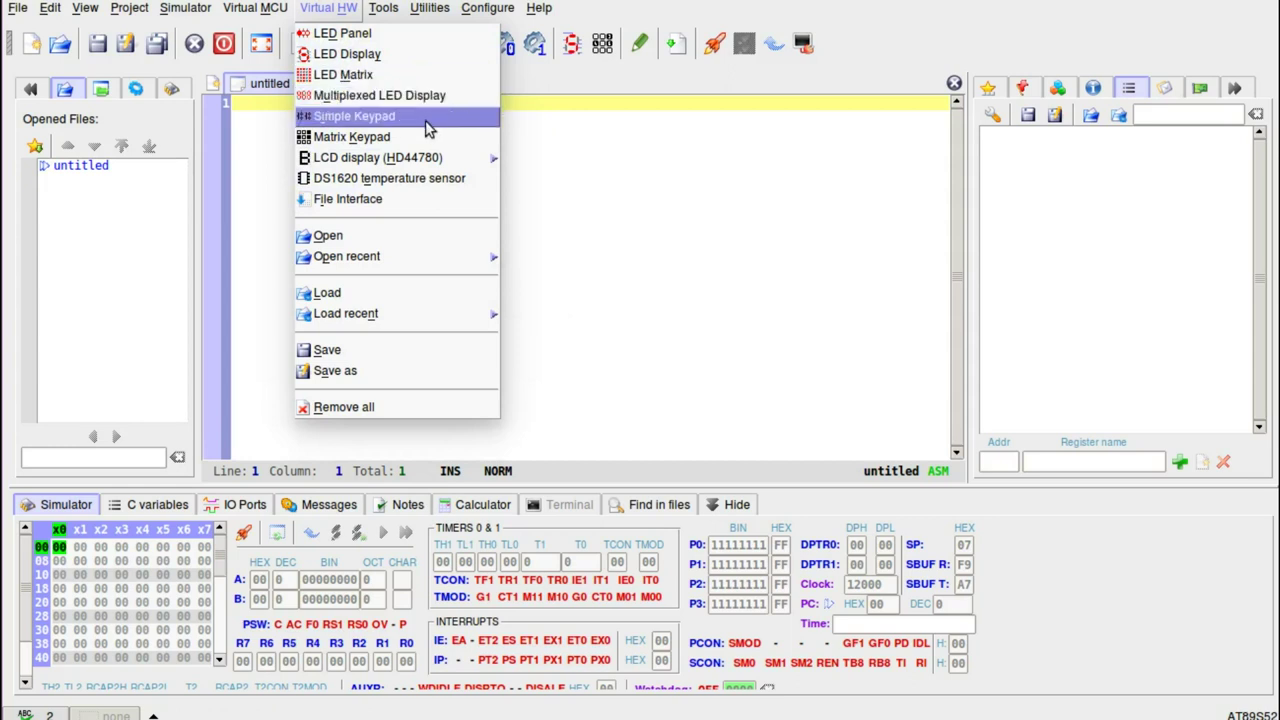
{"action": "mouse_move", "coordinate": [425, 160]}
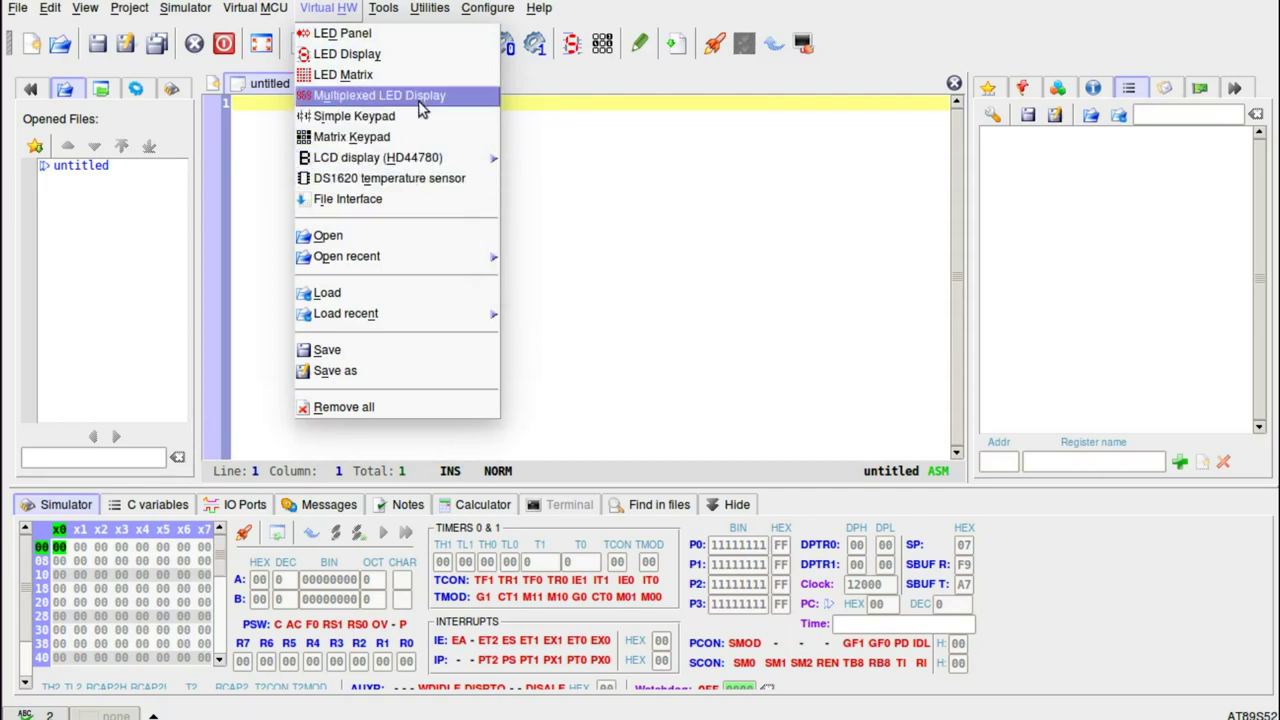
{"action": "mouse_move", "coordinate": [487, 8]}
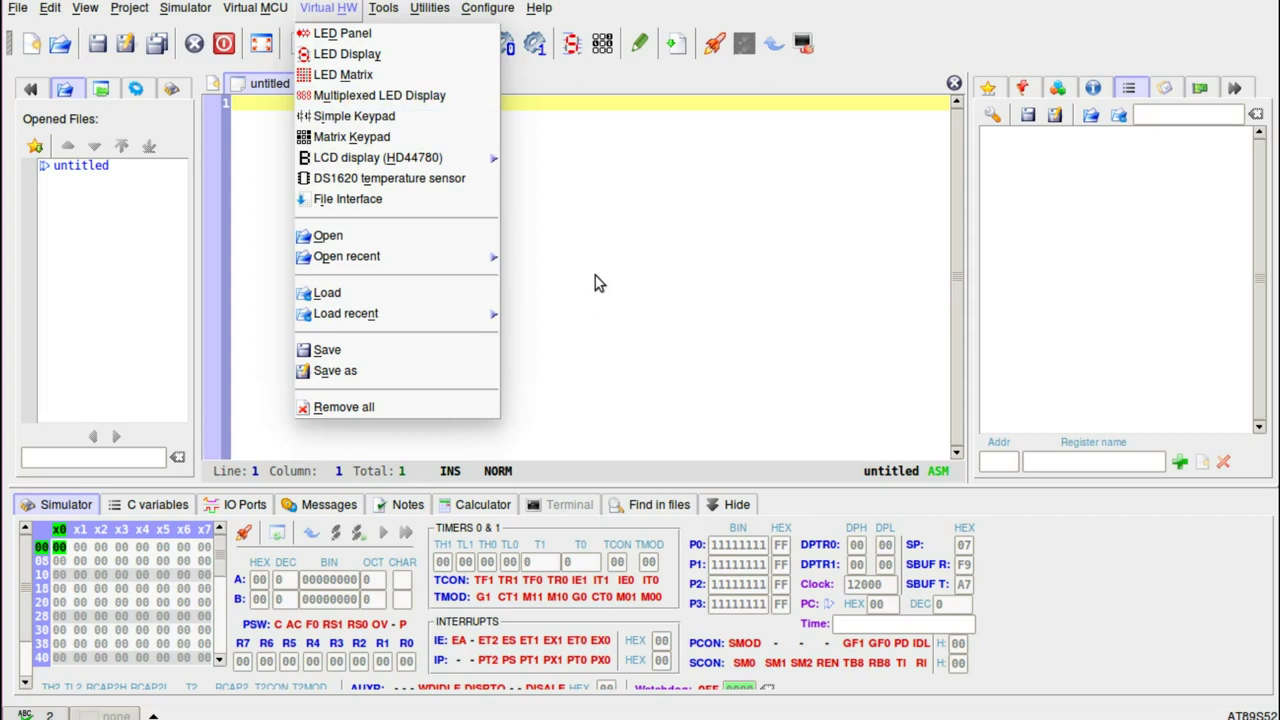
{"action": "left_click", "coordinate": [346, 36]}
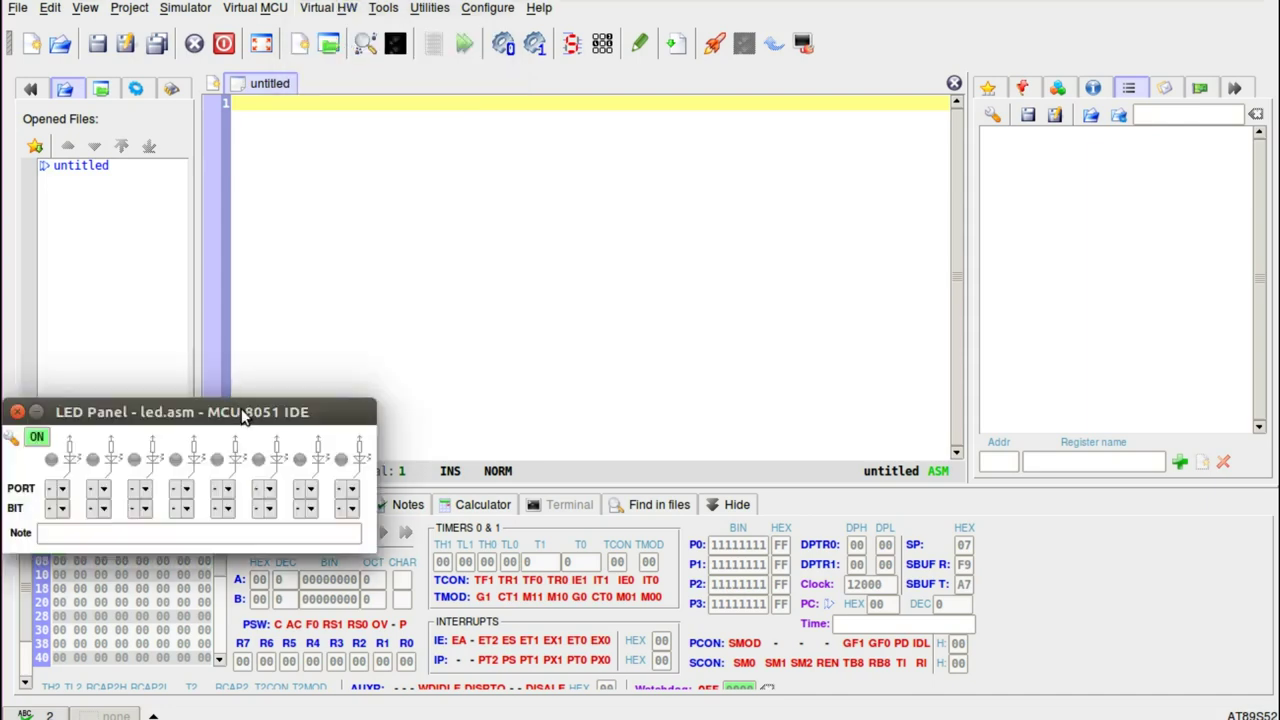
{"action": "left_click_drag", "start_coordinate": [243, 415], "coordinate": [594, 254]}
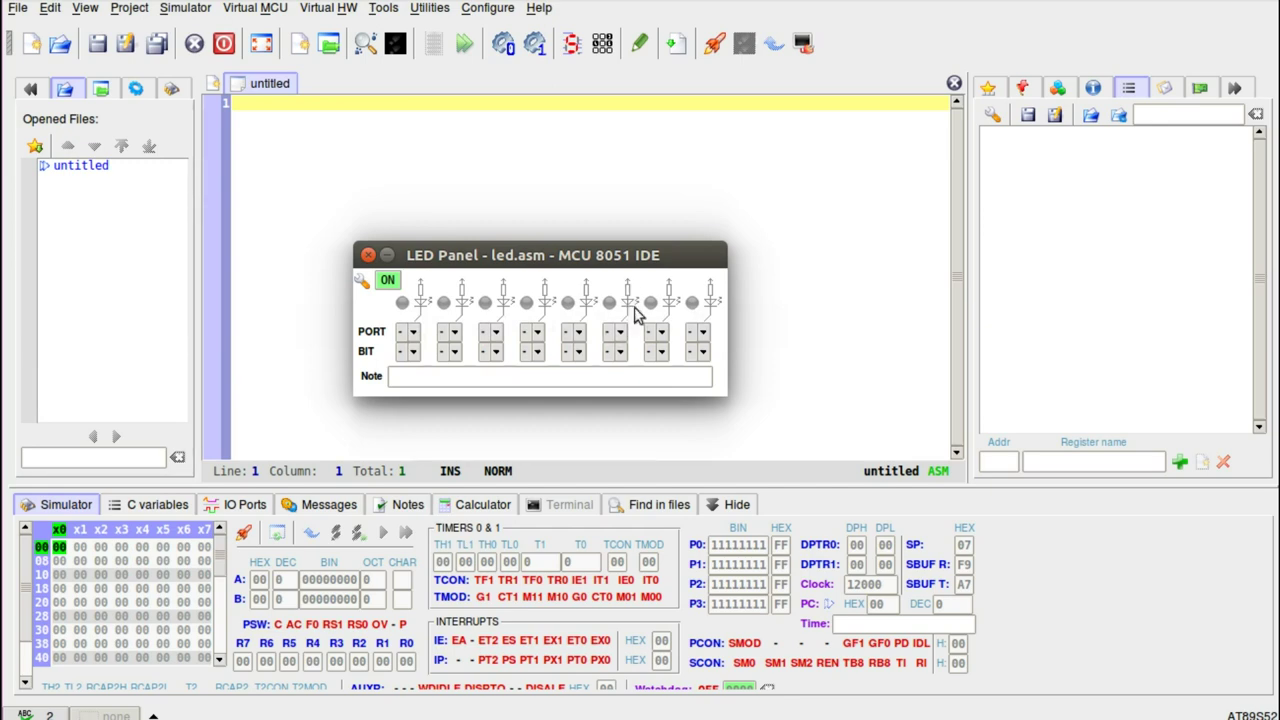
- Connect the first LED of the LED Panel to port 0, bit 0
{"action": "left_click", "coordinate": [414, 334]}
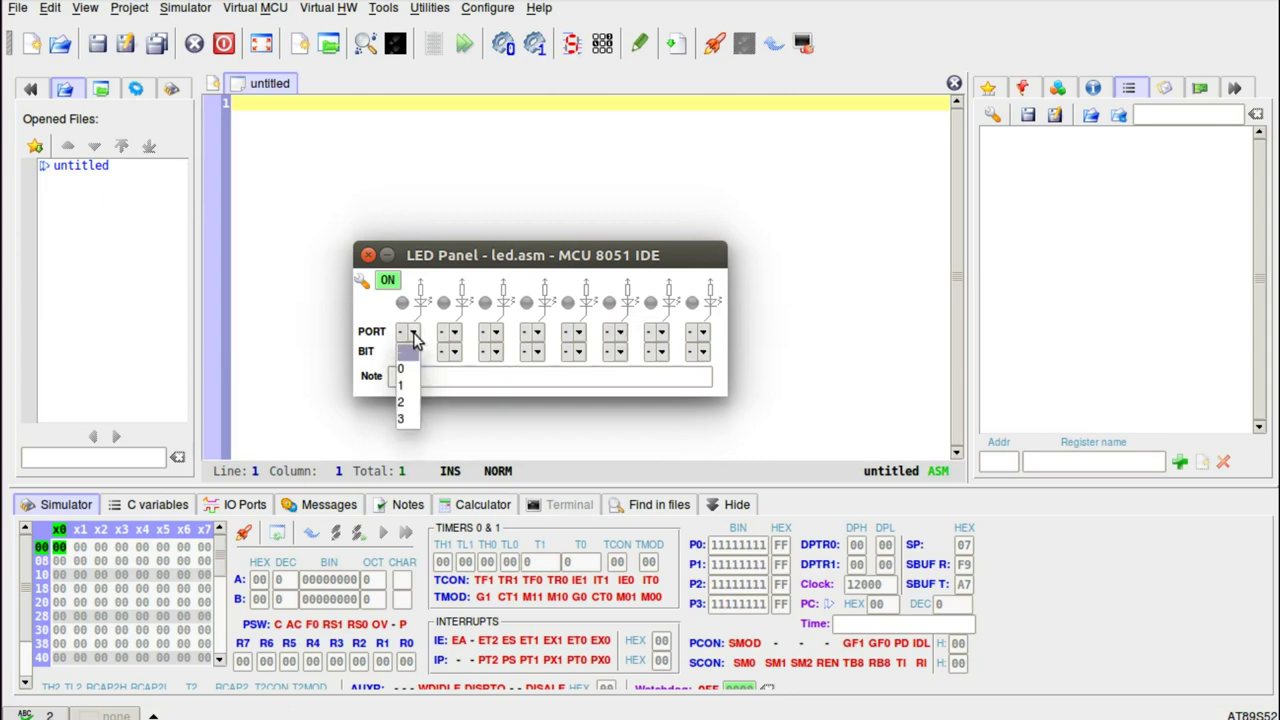
{"action": "left_click", "coordinate": [412, 370]}
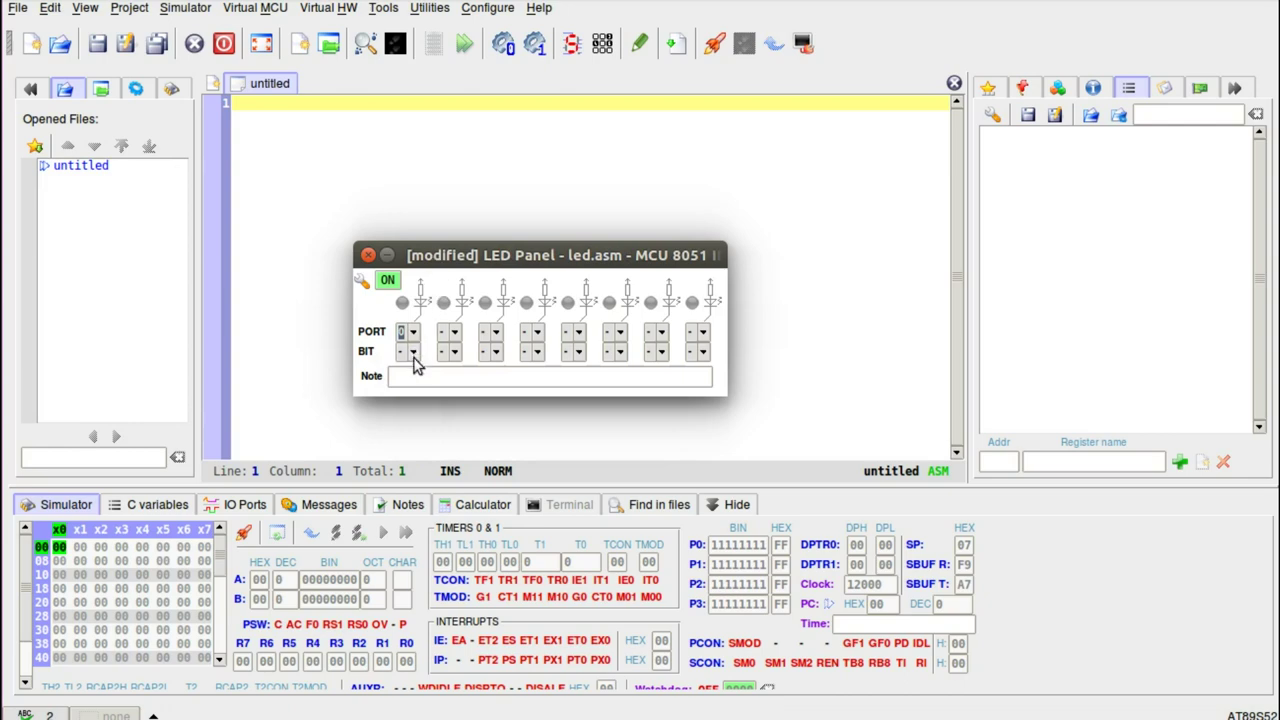
{"action": "left_click", "coordinate": [415, 358]}
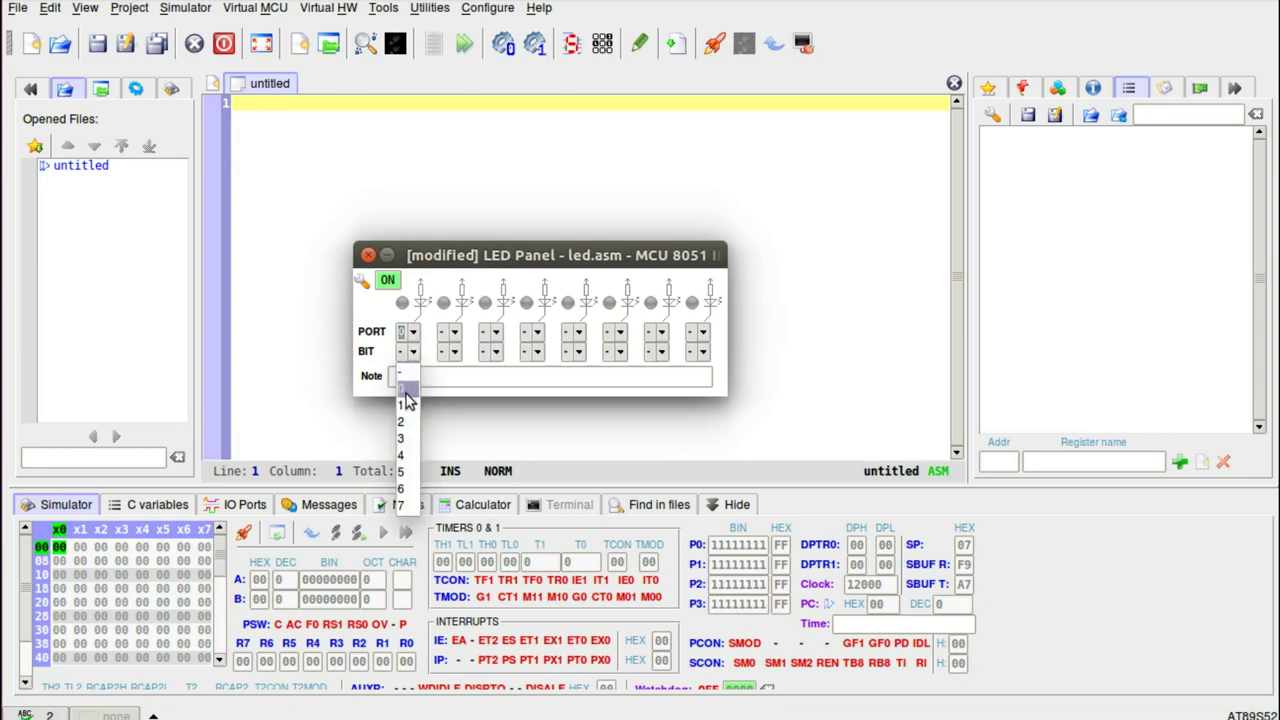
{"action": "left_click", "coordinate": [406, 390]}
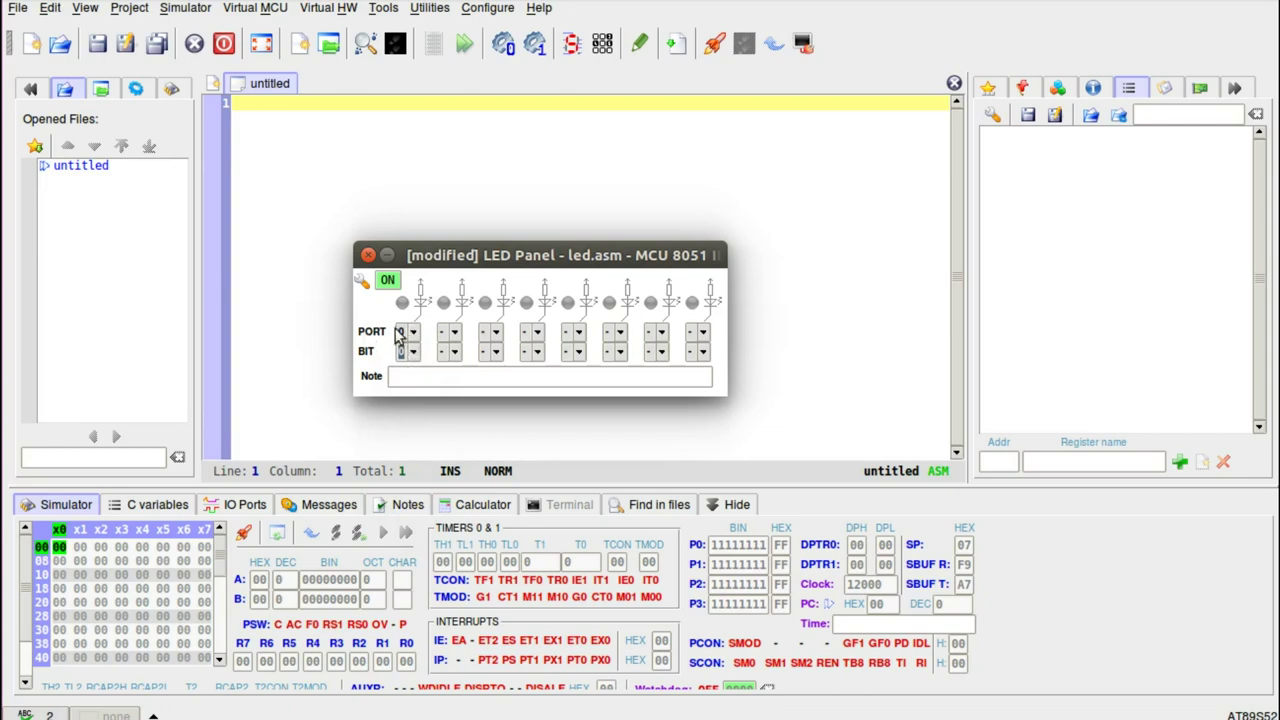
- Connect the second LED to port 2, bit 5, and close the LED Panel without saving its configuration
{"action": "left_click", "coordinate": [457, 333]}
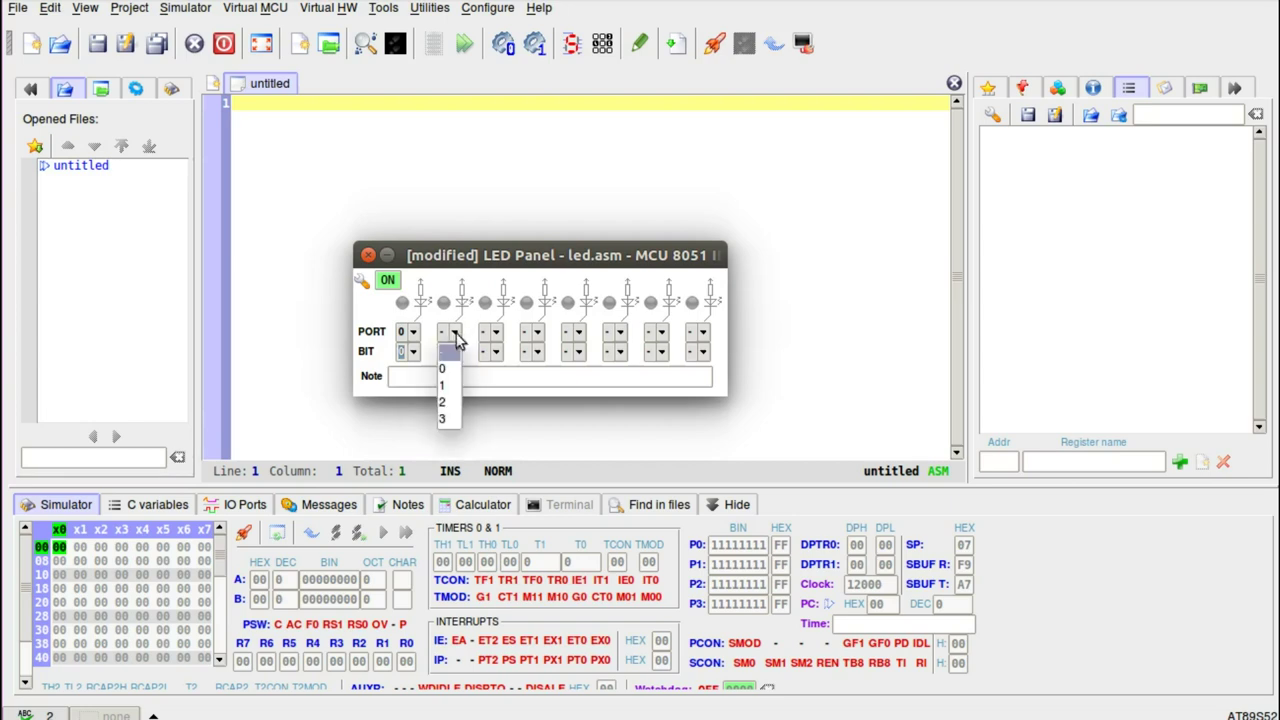
{"action": "left_click", "coordinate": [447, 401]}
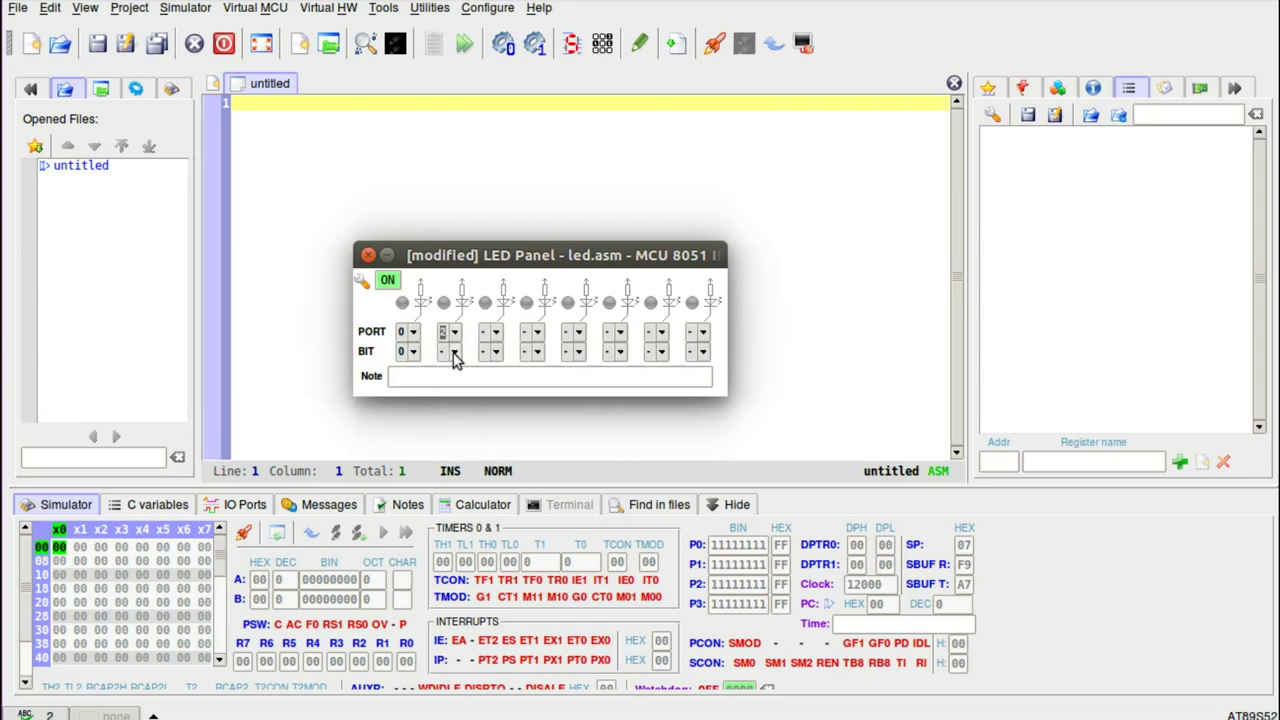
{"action": "left_click", "coordinate": [449, 350]}
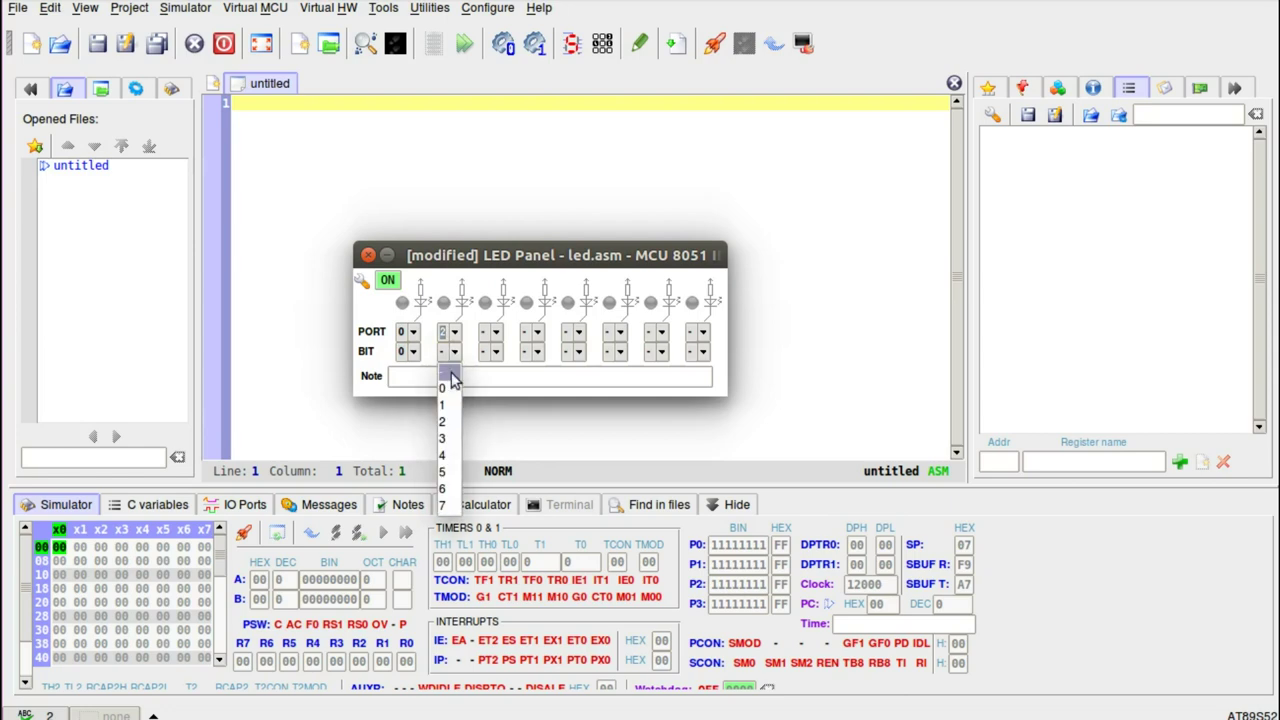
{"action": "left_click", "coordinate": [457, 472]}
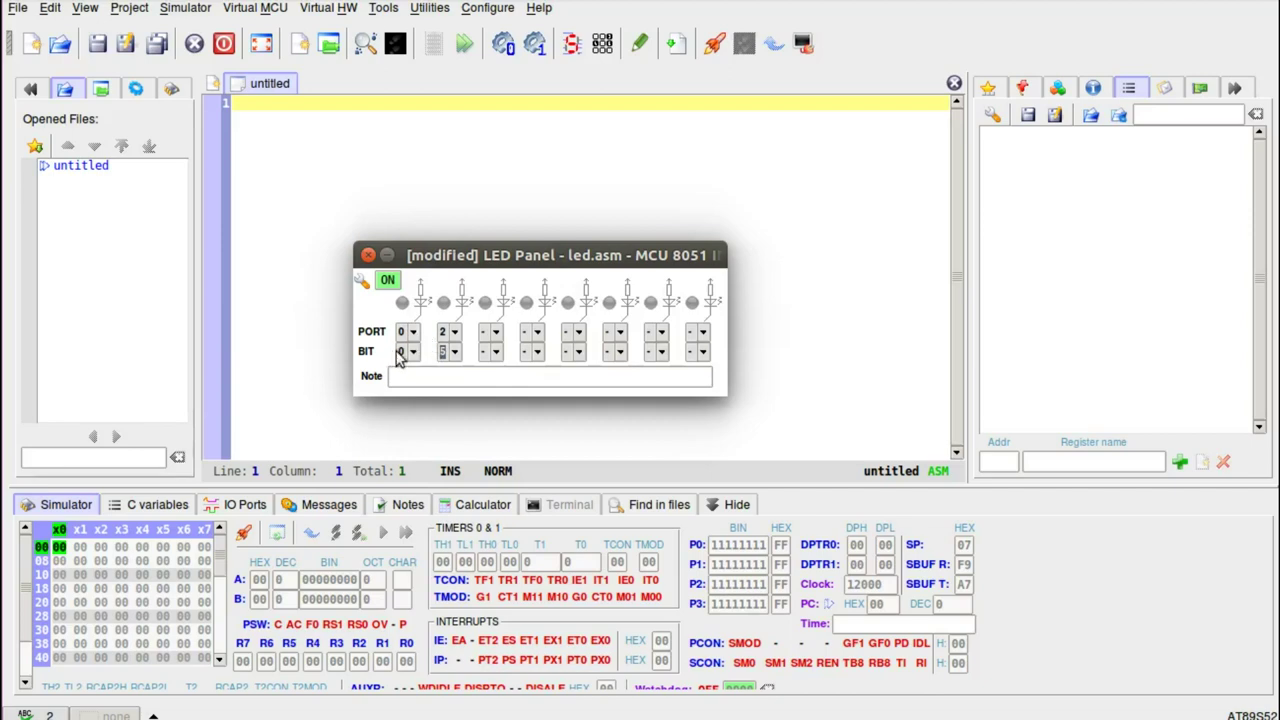
{"action": "left_click", "coordinate": [366, 254]}
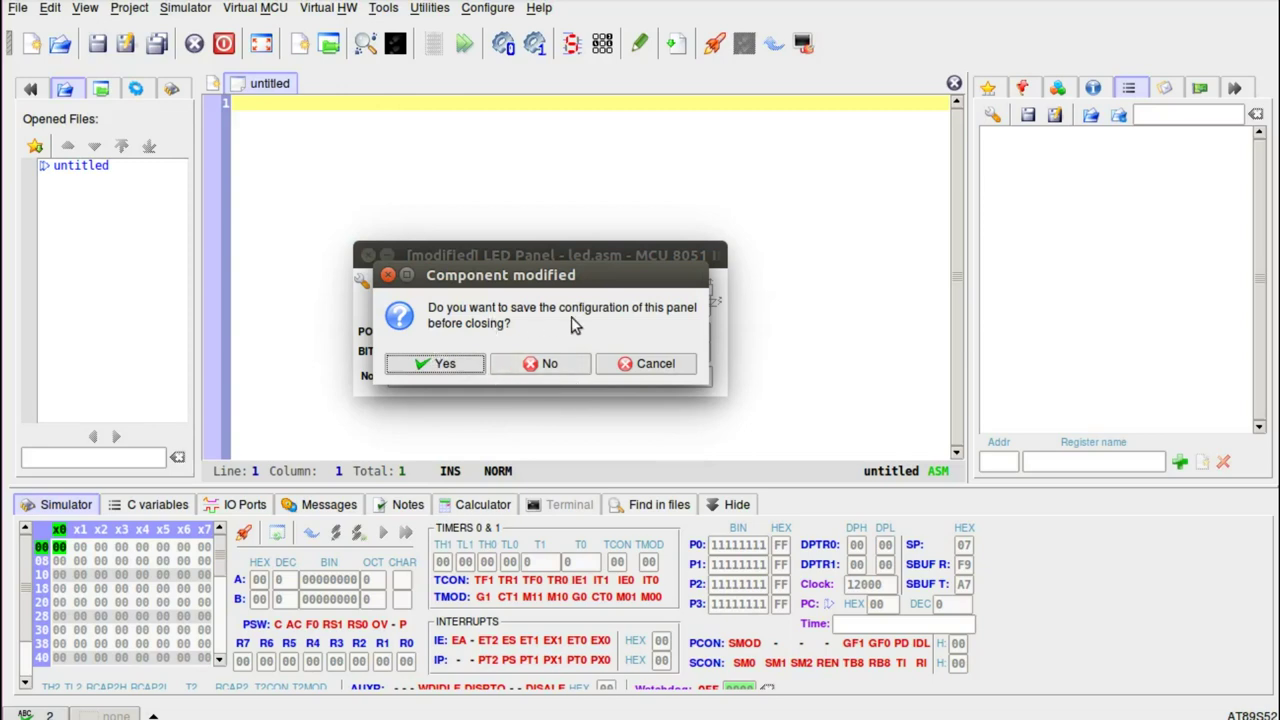
{"action": "left_click", "coordinate": [552, 365]}
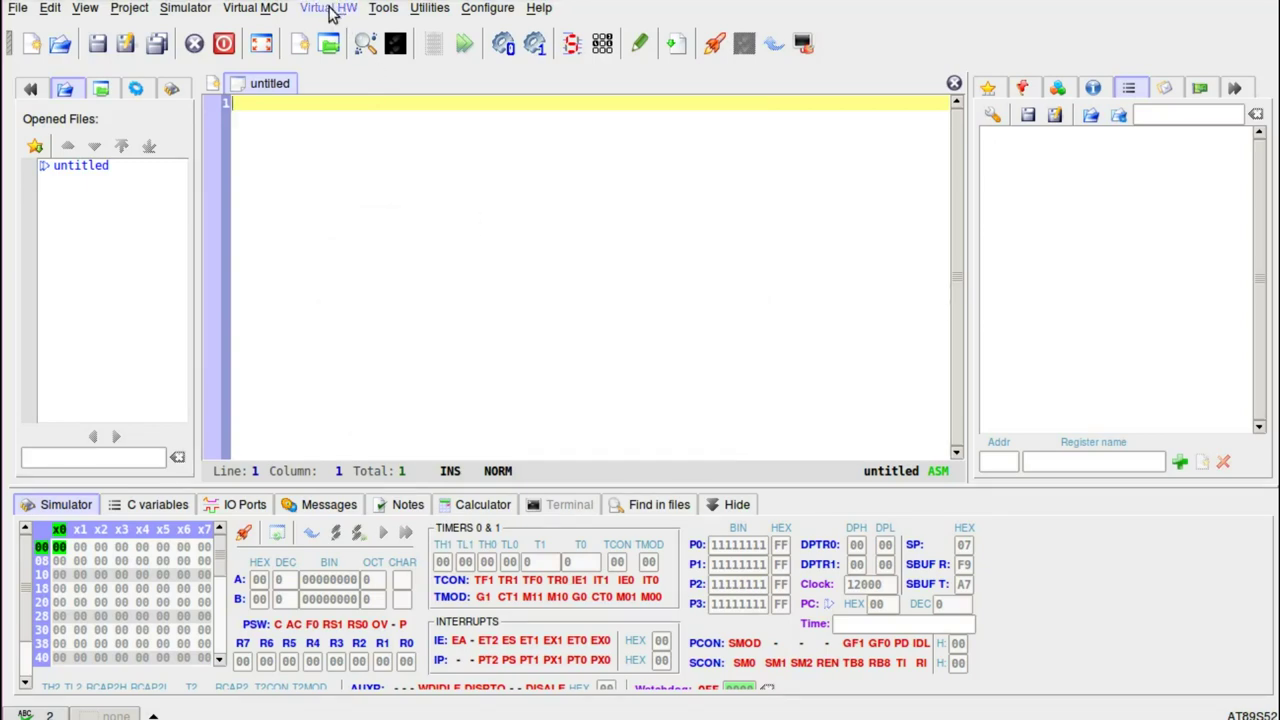
- Open the virtual Simple Keypad and place its window over the code editor
{"action": "left_click", "coordinate": [330, 10]}
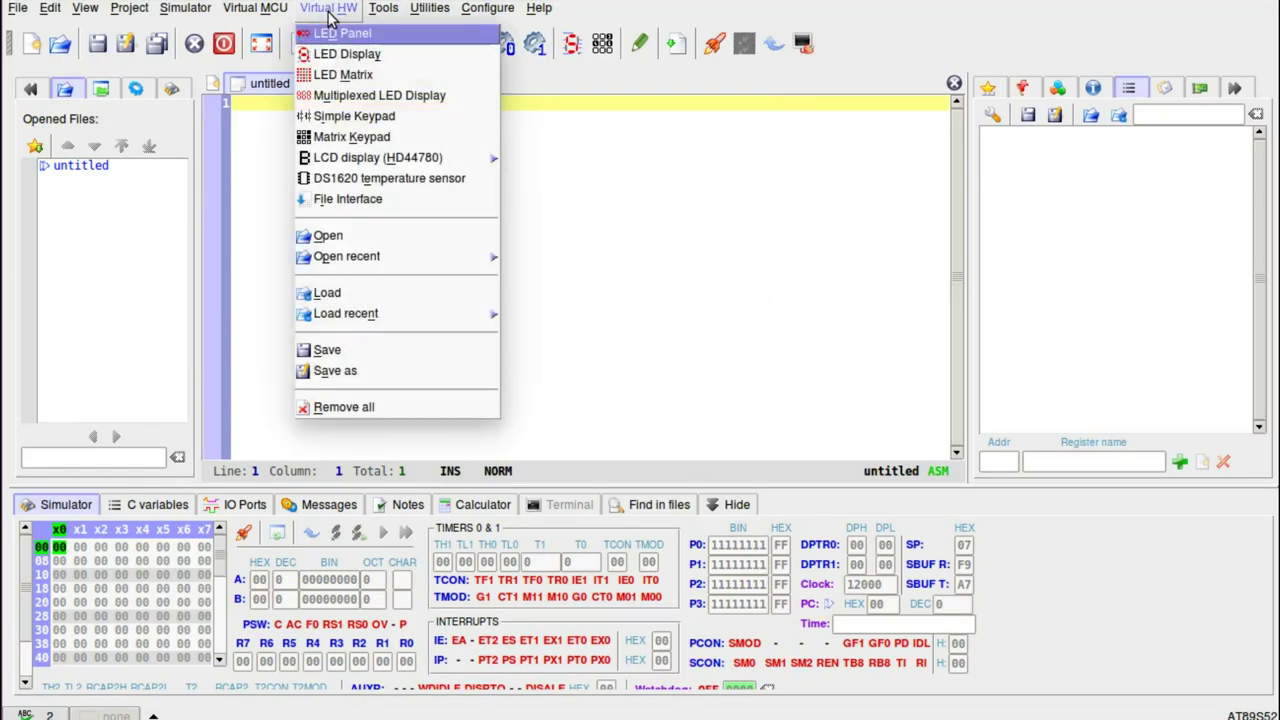
{"action": "left_click", "coordinate": [375, 118]}
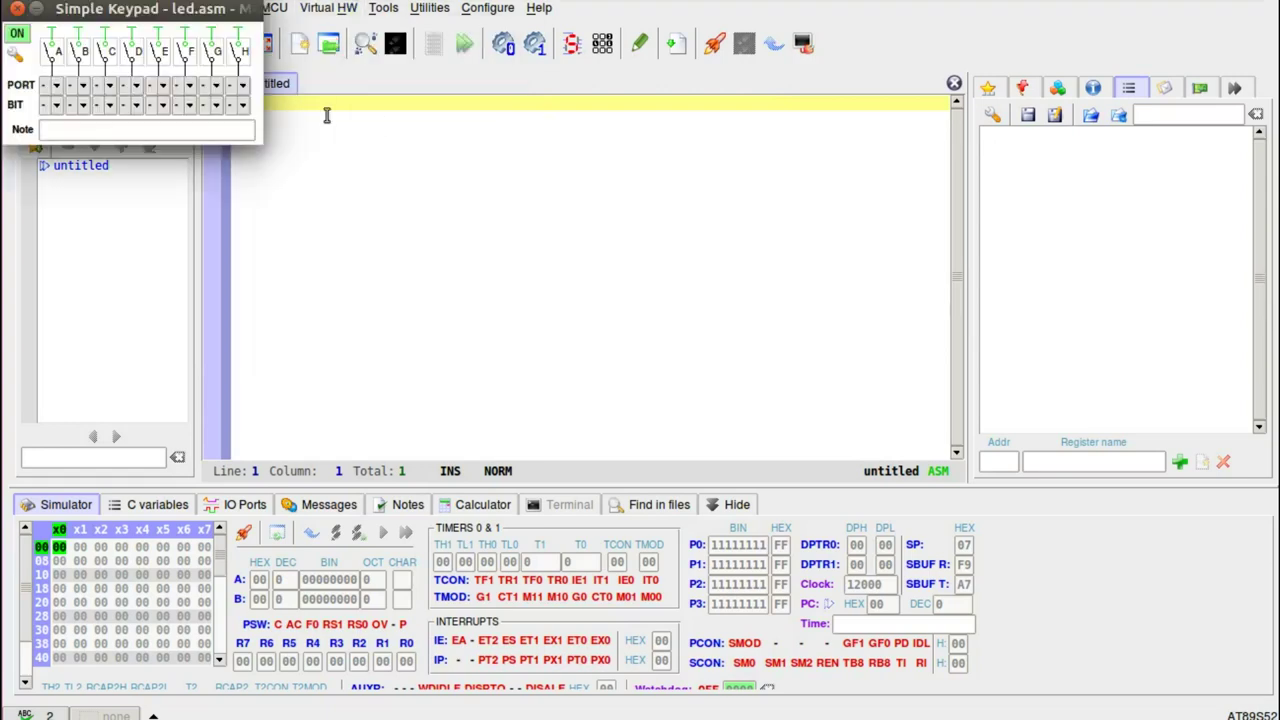
{"action": "left_click_drag", "start_coordinate": [162, 18], "coordinate": [534, 223]}
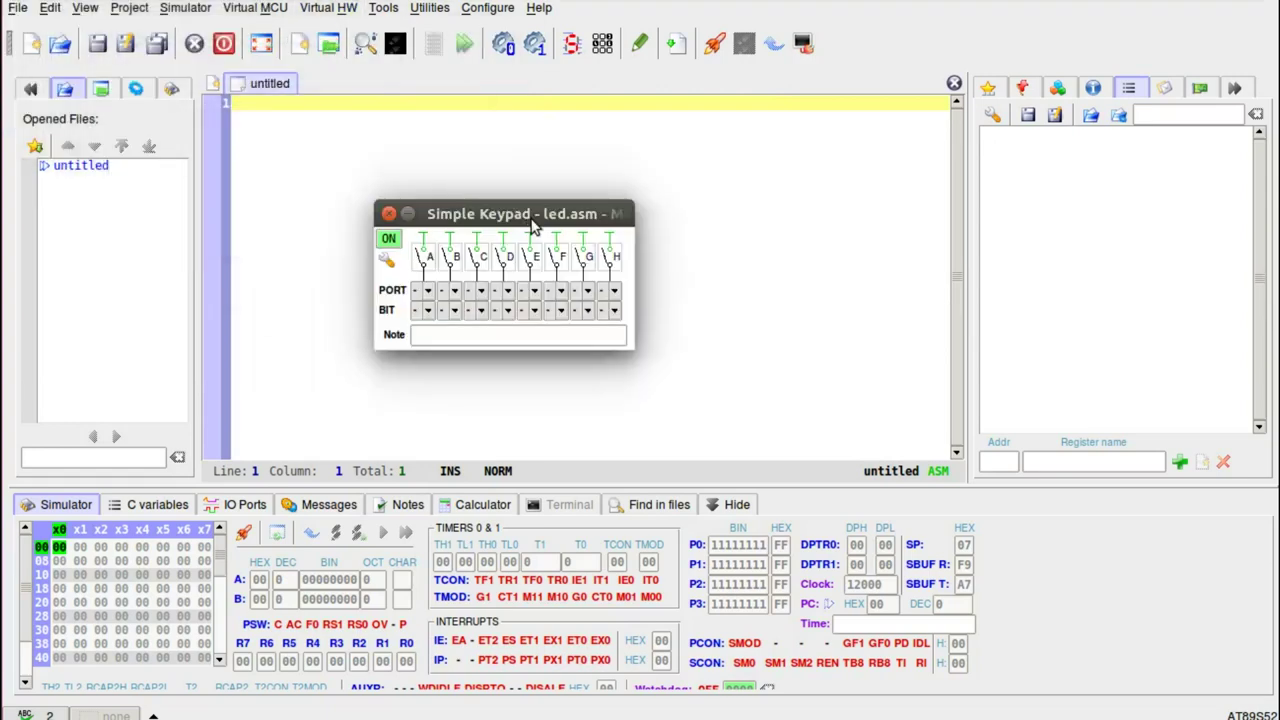
- Toggle switch H of the Simple Keypad closed and open several times
{"action": "left_click", "coordinate": [613, 258]}
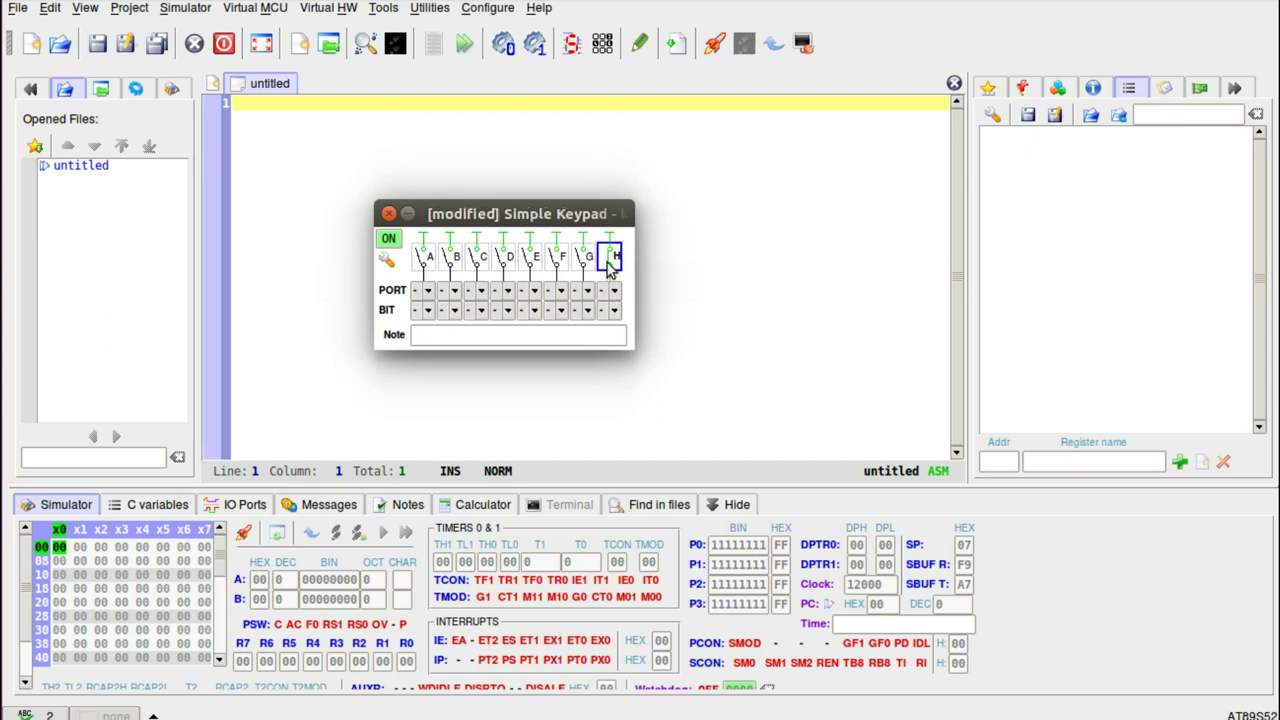
{"action": "left_click", "coordinate": [607, 262]}
{"action": "left_click", "coordinate": [609, 263]}
{"action": "left_click", "coordinate": [609, 263]}
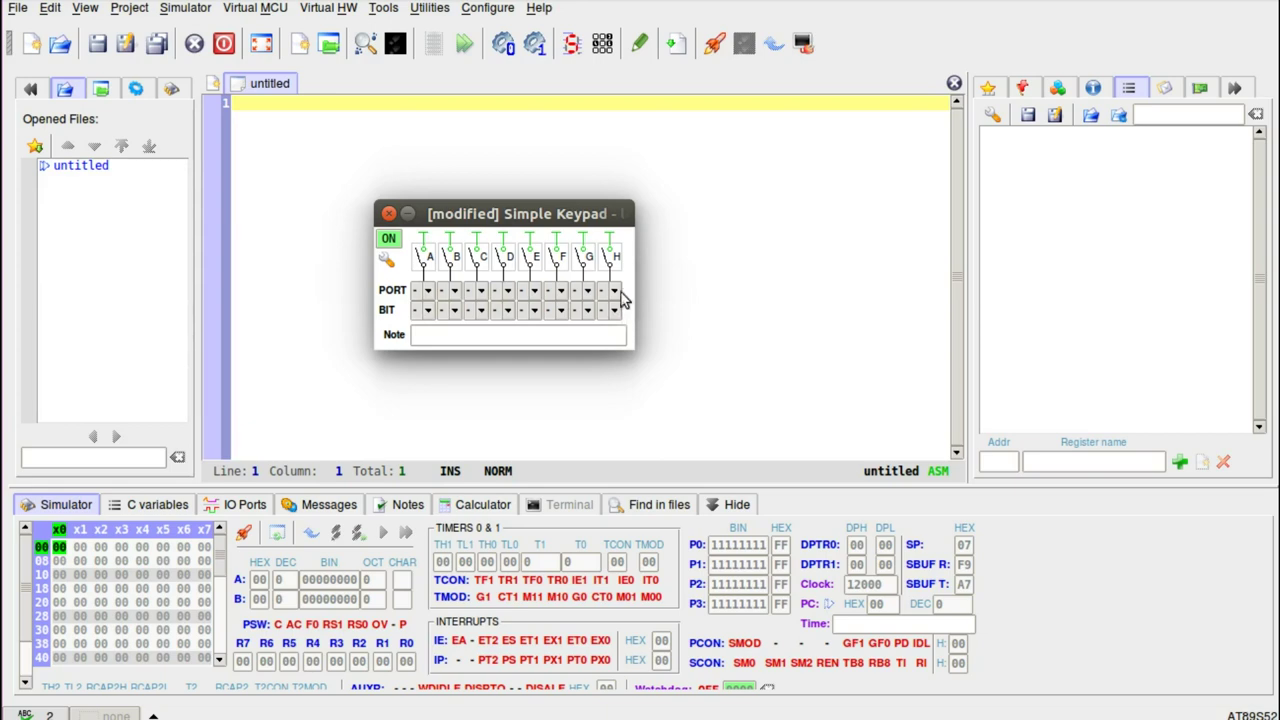
- View the port and bit choices for switch H, and close the Simple Keypad without saving its configuration
{"action": "left_click", "coordinate": [617, 291]}
{"action": "left_click", "coordinate": [618, 292]}
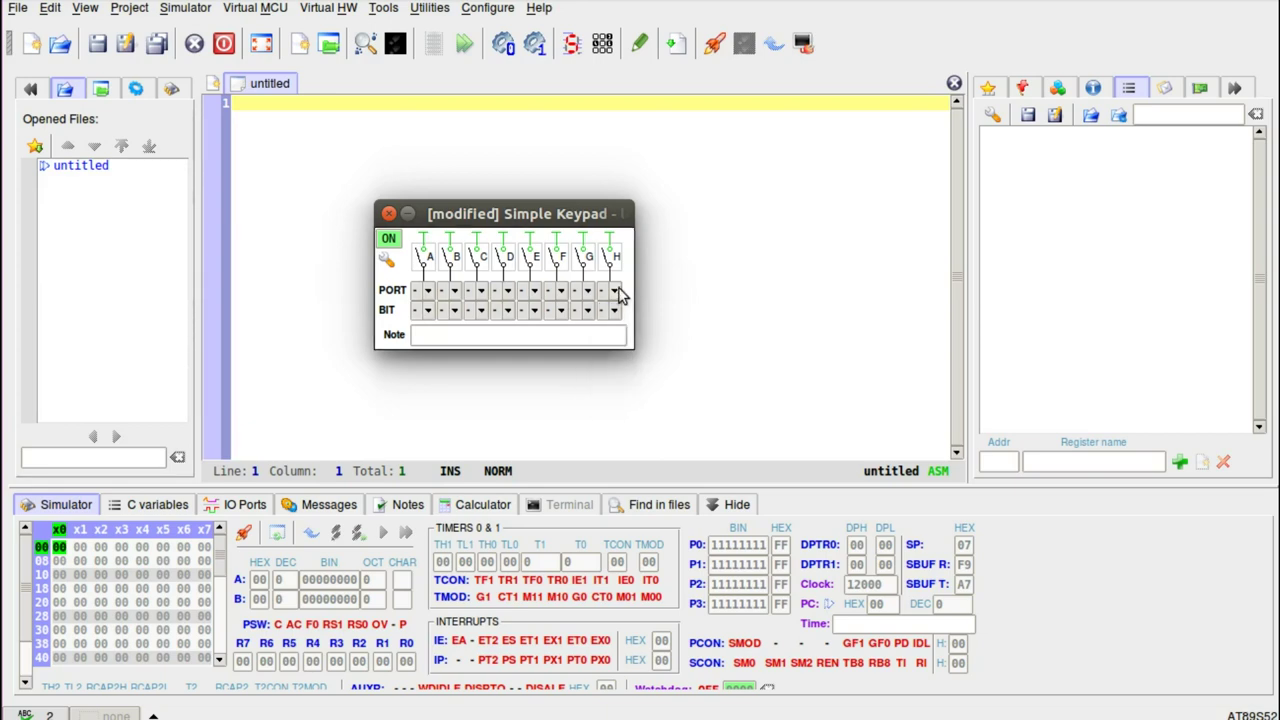
{"action": "left_click", "coordinate": [613, 321]}
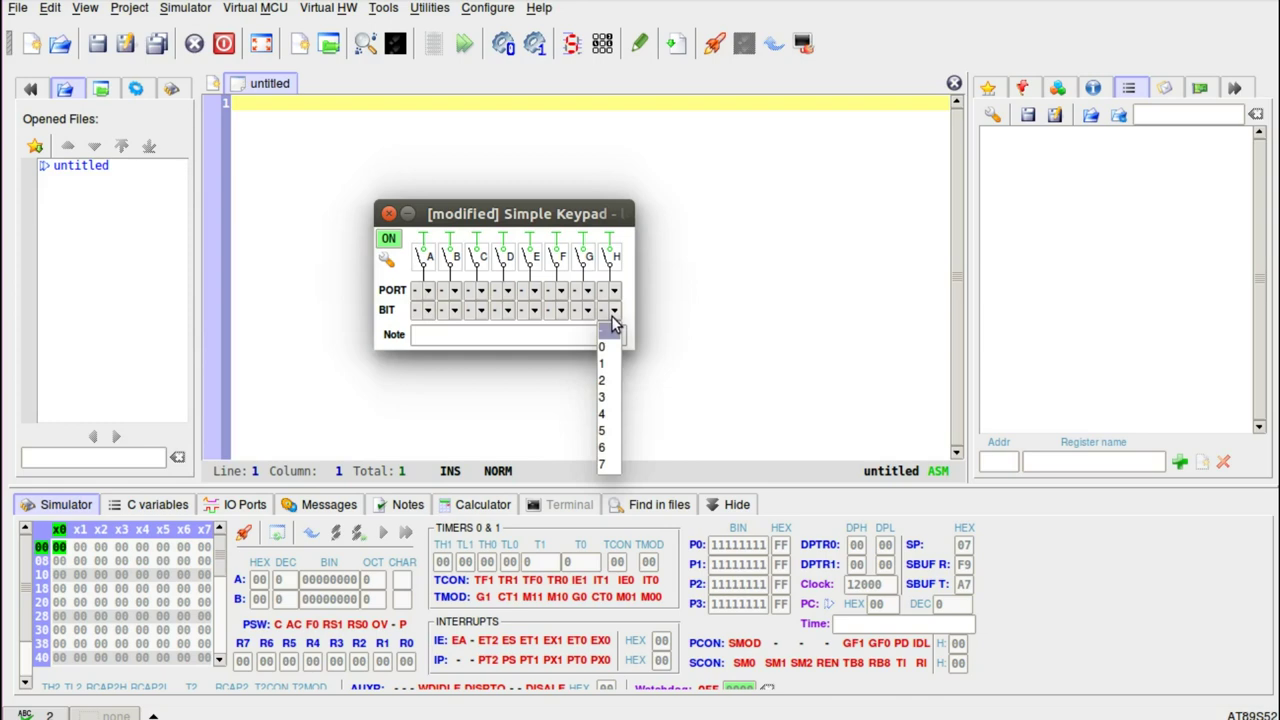
{"action": "left_click", "coordinate": [613, 321]}
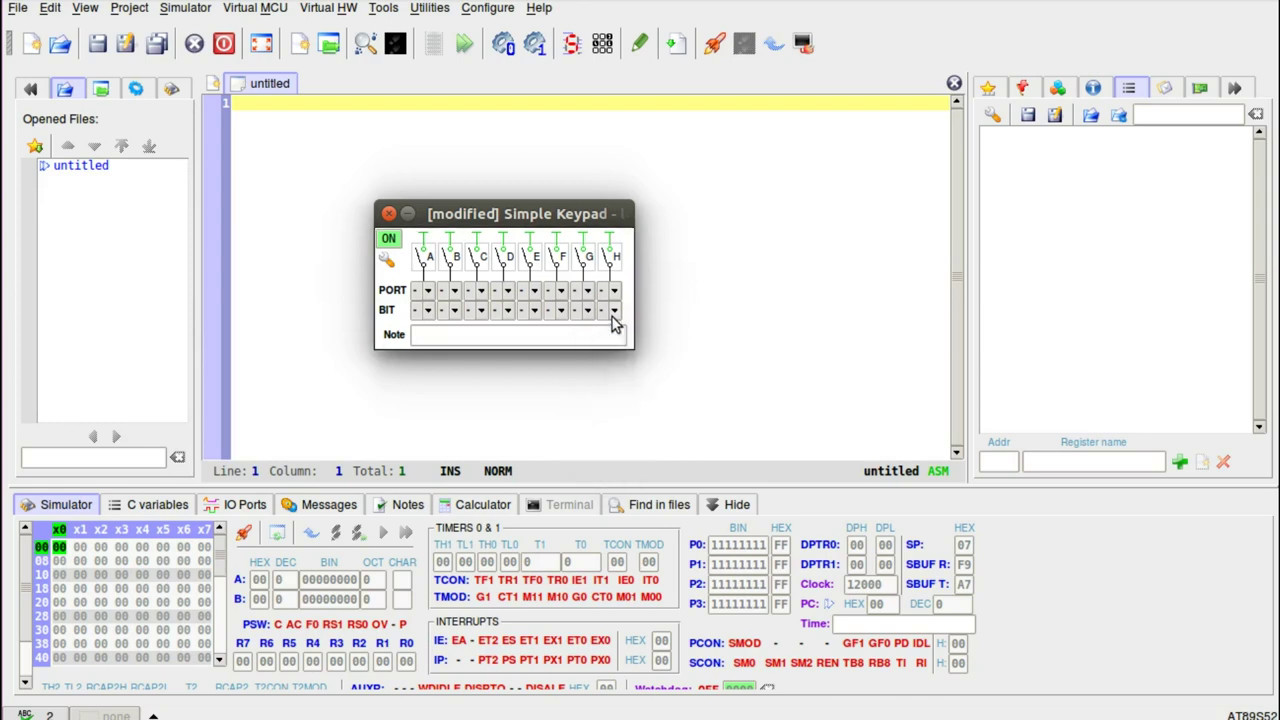
{"action": "left_click", "coordinate": [387, 213]}
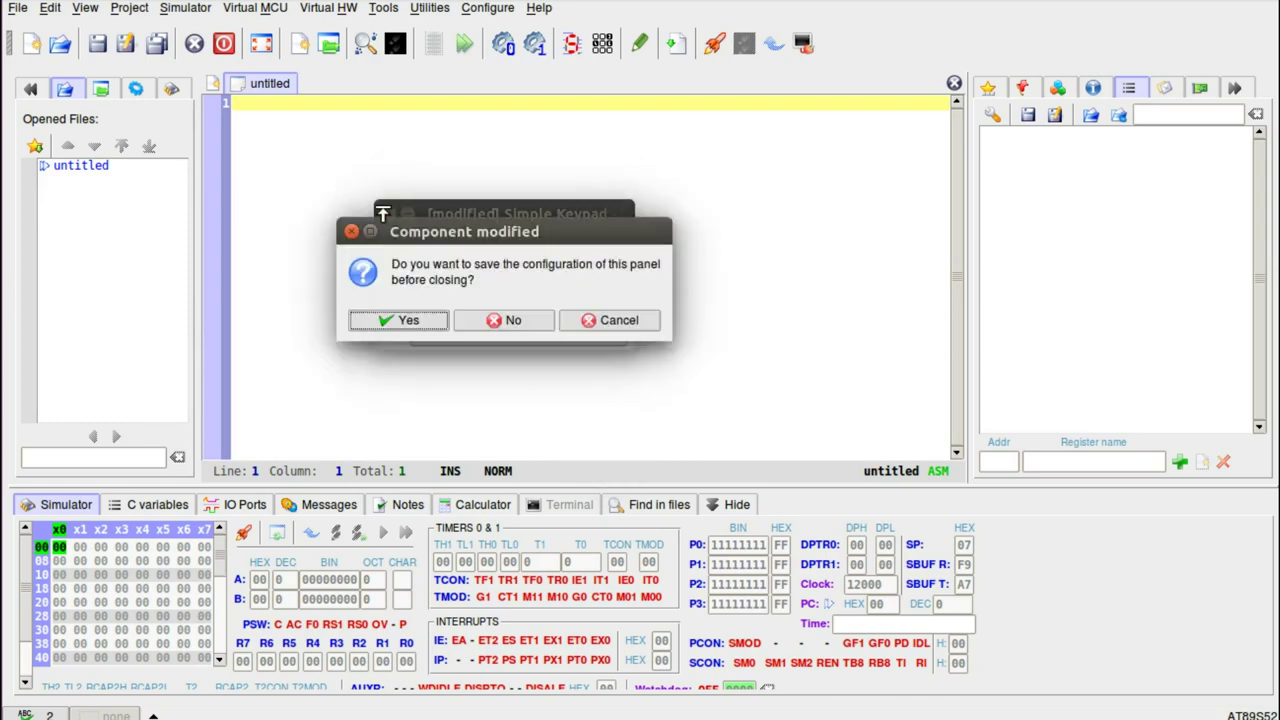
{"action": "left_click", "coordinate": [492, 320]}
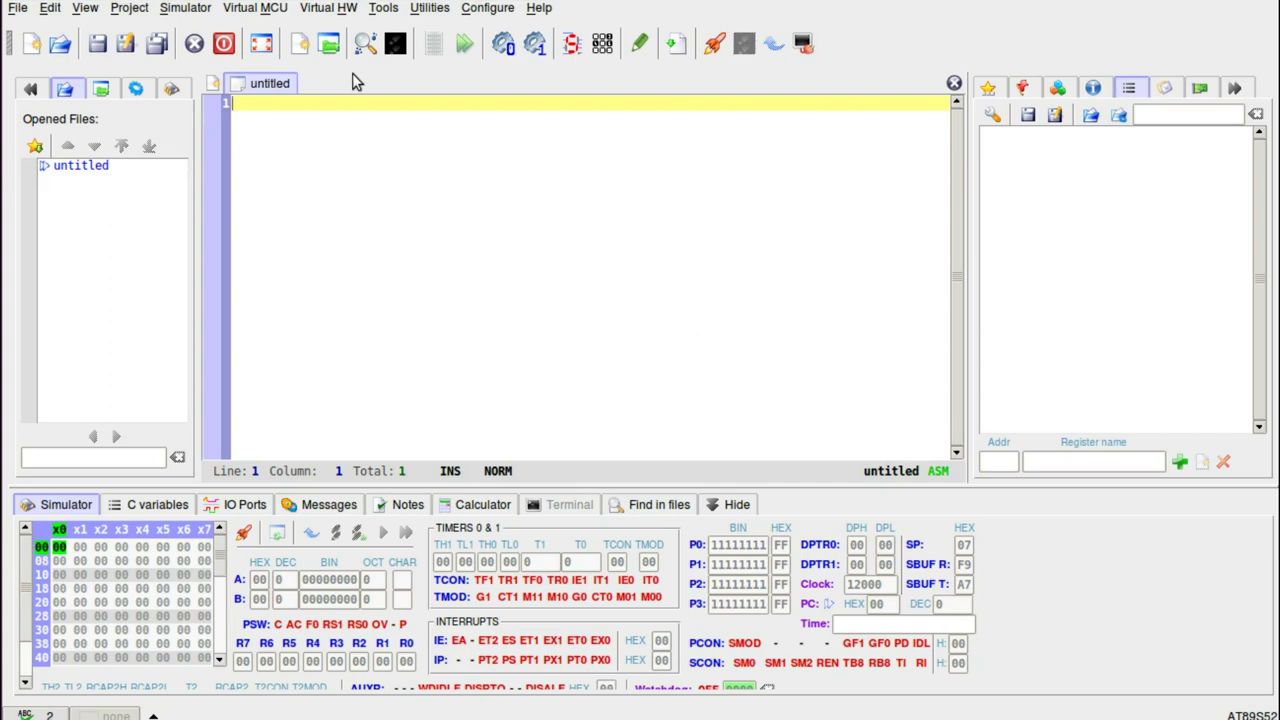
- Start a new project named switch_led and set its project directory to the 8051 folder inside Documents
{"action": "left_click", "coordinate": [141, 10]}
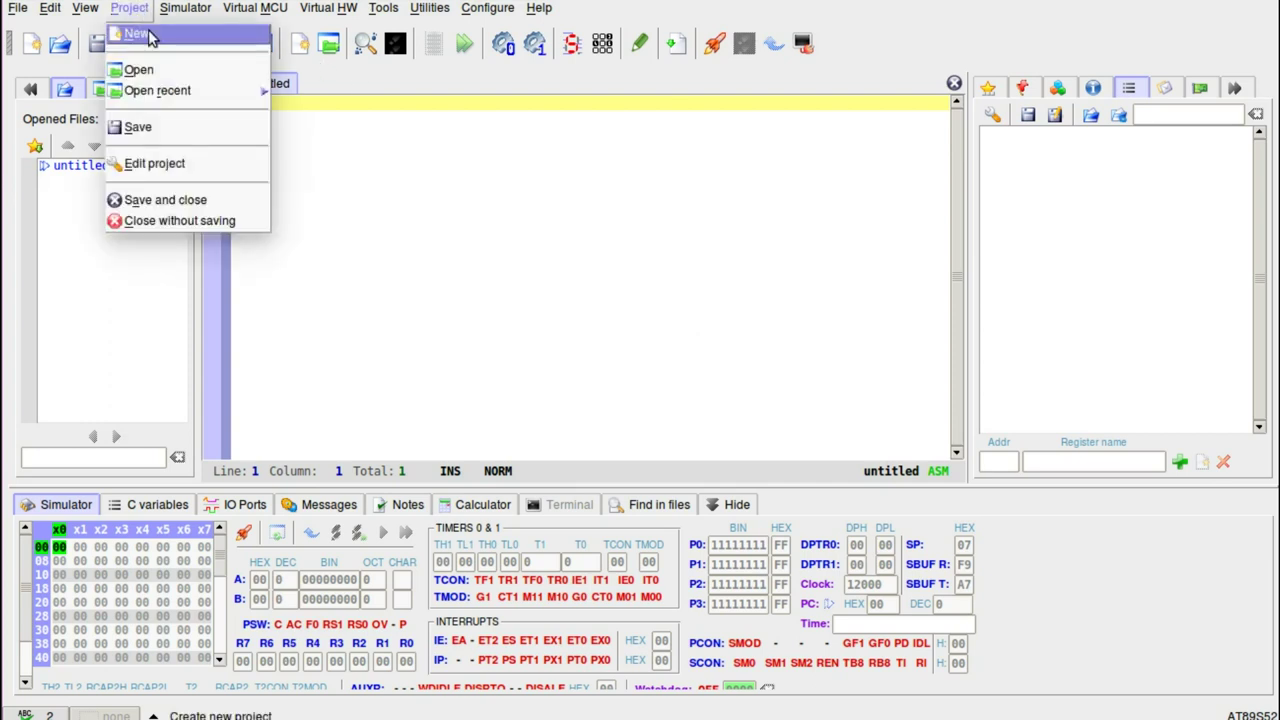
{"action": "left_click", "coordinate": [150, 37]}
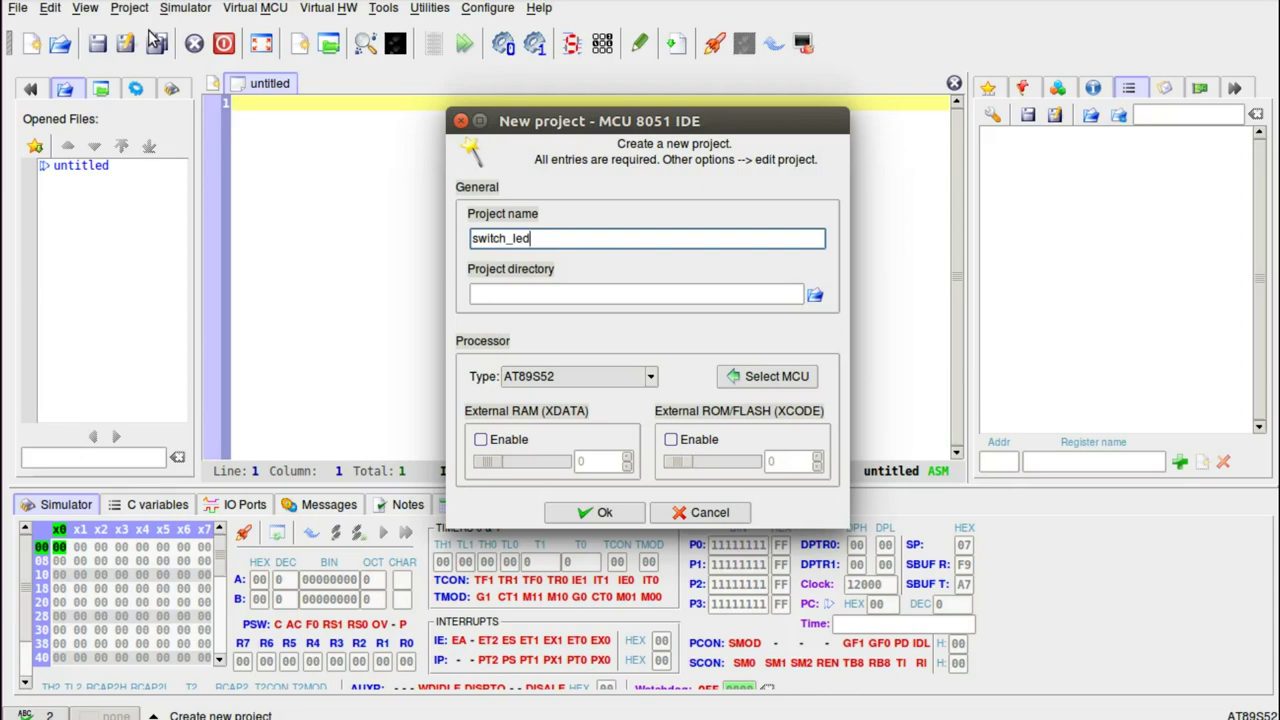
{"action": "left_click", "coordinate": [501, 294]}
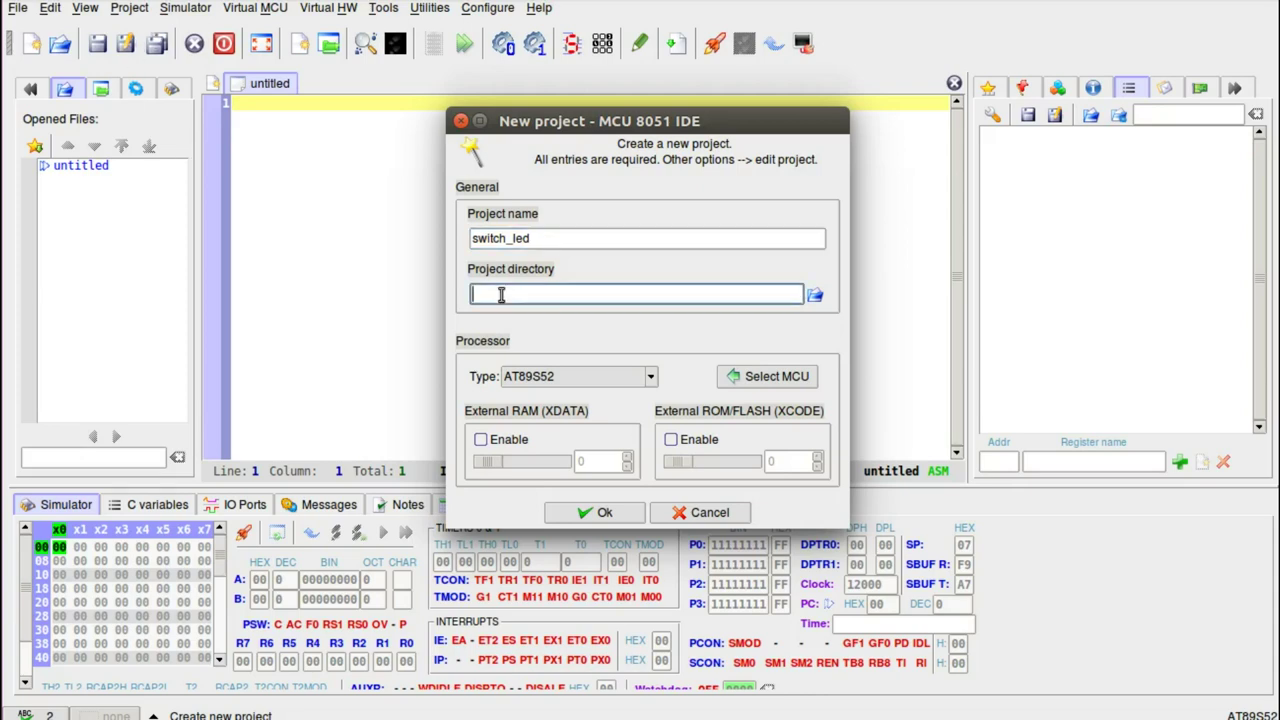
{"action": "left_click", "coordinate": [814, 295]}
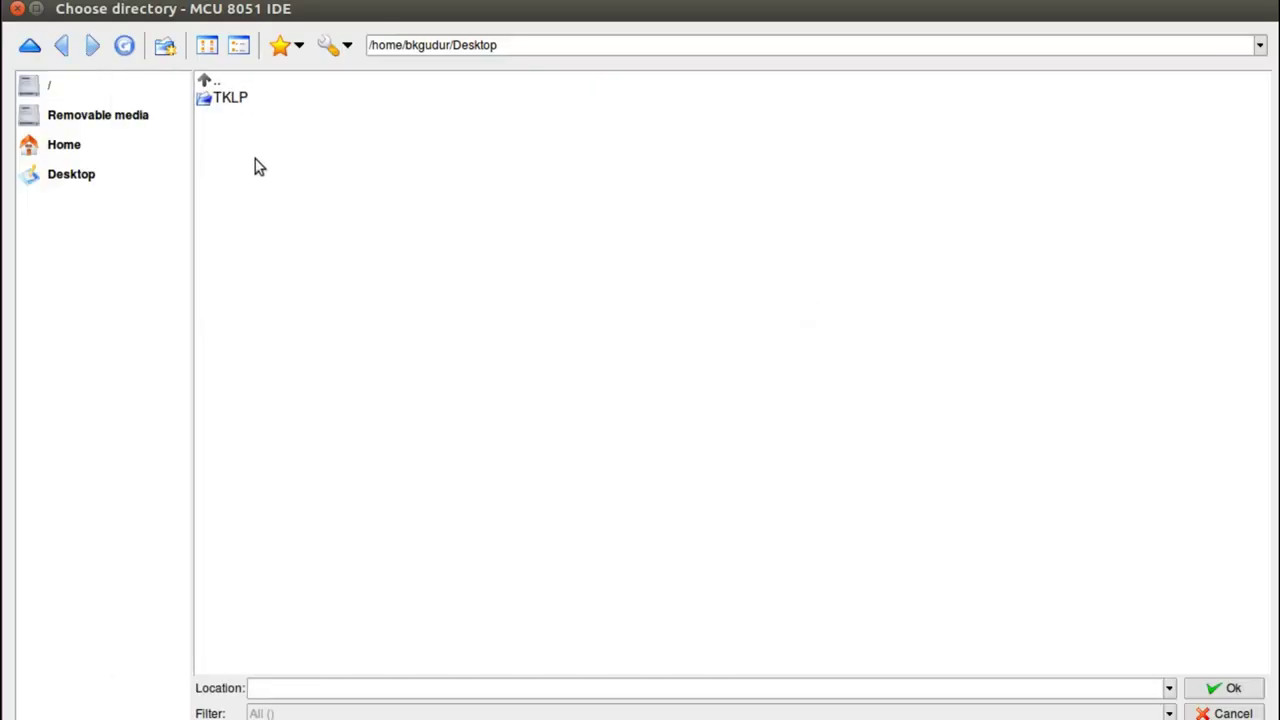
{"action": "left_click", "coordinate": [64, 150]}
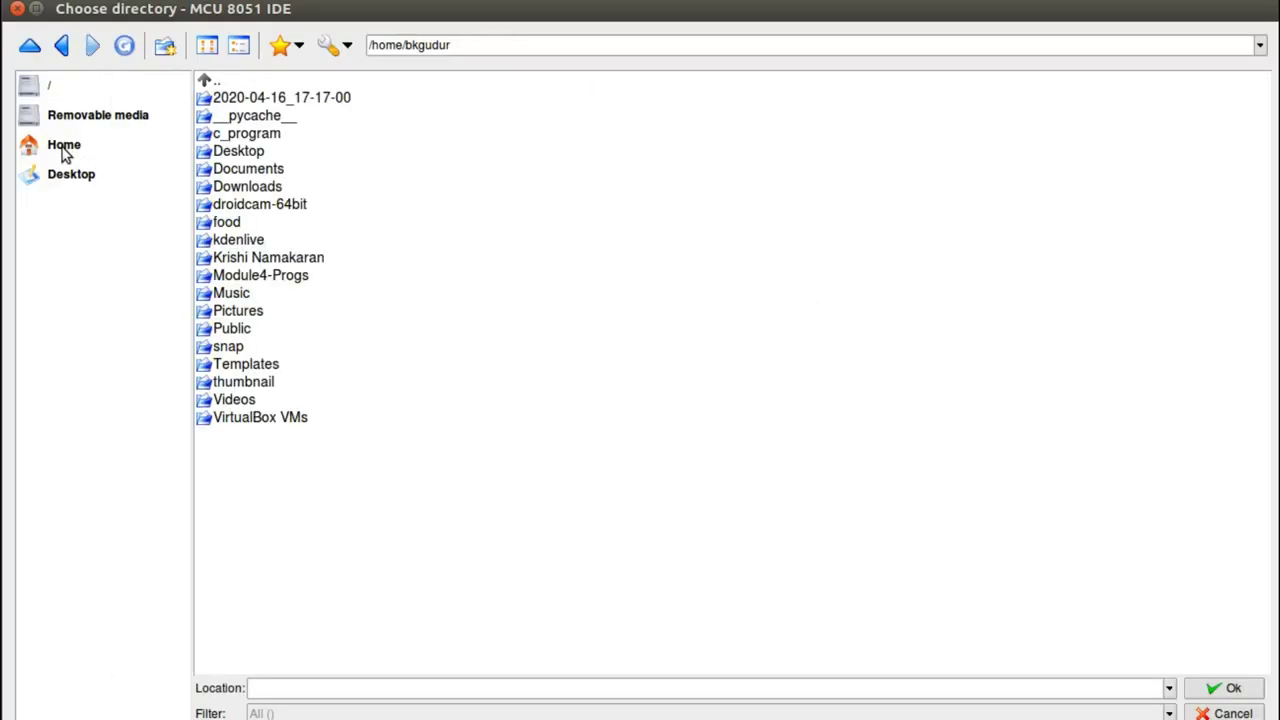
{"action": "double_click", "coordinate": [248, 170]}
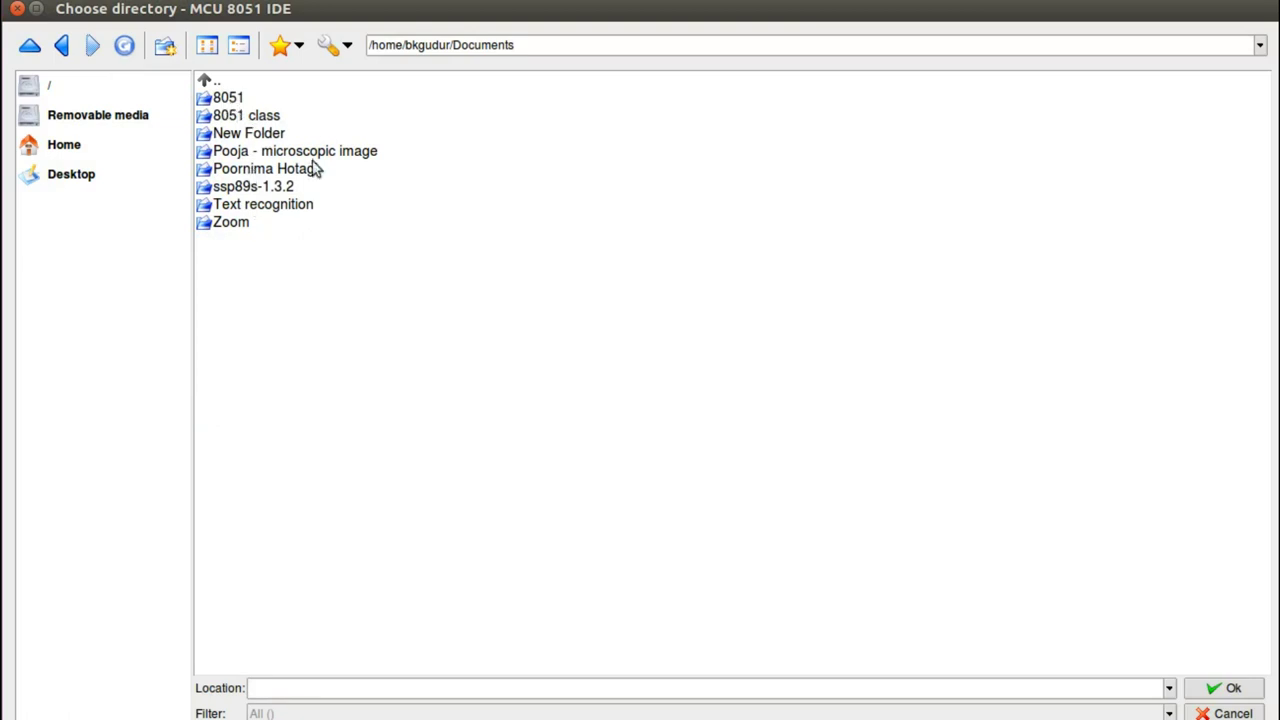
{"action": "double_click", "coordinate": [226, 98]}
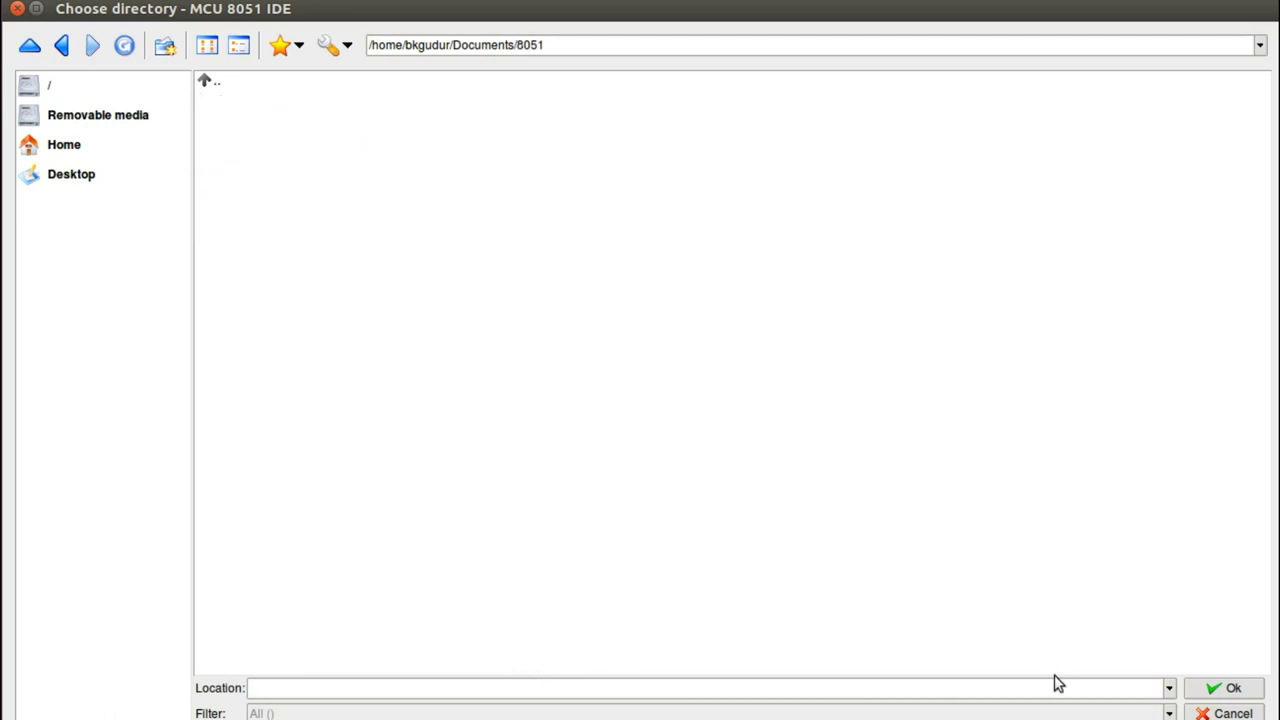
{"action": "left_click", "coordinate": [1233, 691]}
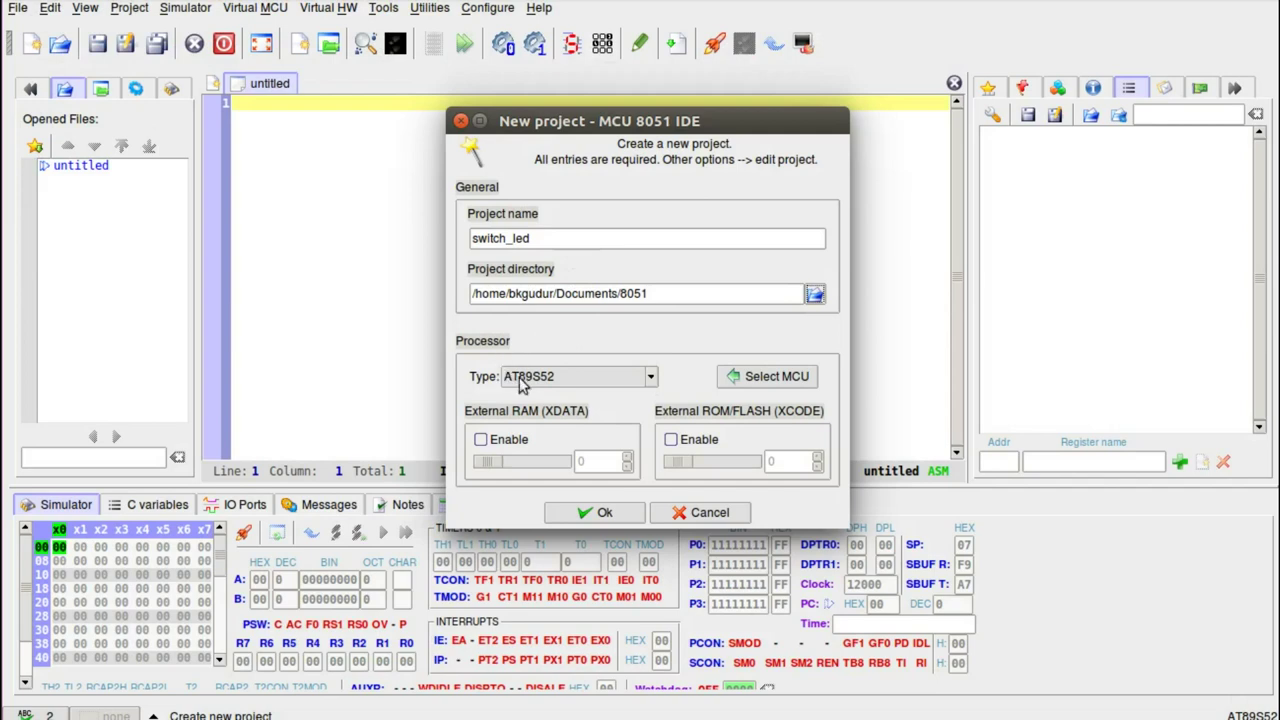
- Set the processor type of the new project to 8051
{"action": "left_click", "coordinate": [651, 377]}
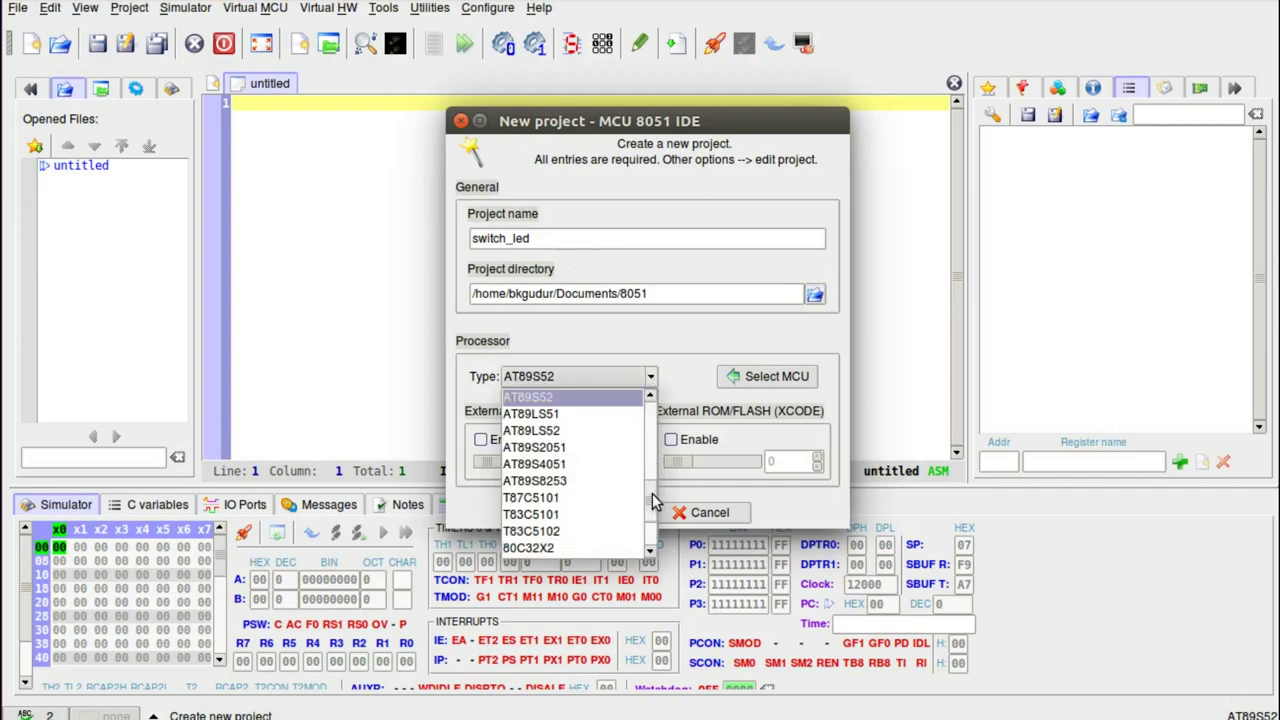
{"action": "scroll", "coordinate": [651, 500], "scroll_direction": "down", "scroll_amount": 2}
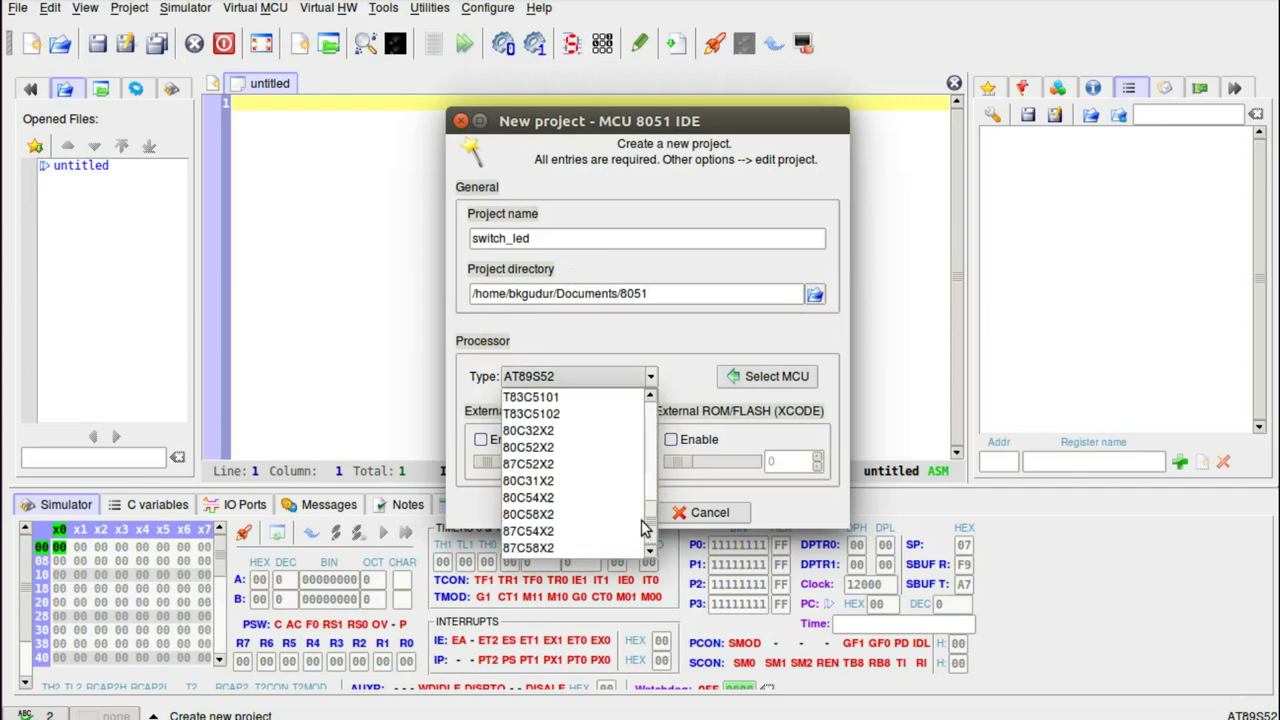
{"action": "left_click_drag", "start_coordinate": [650, 515], "coordinate": [655, 395]}
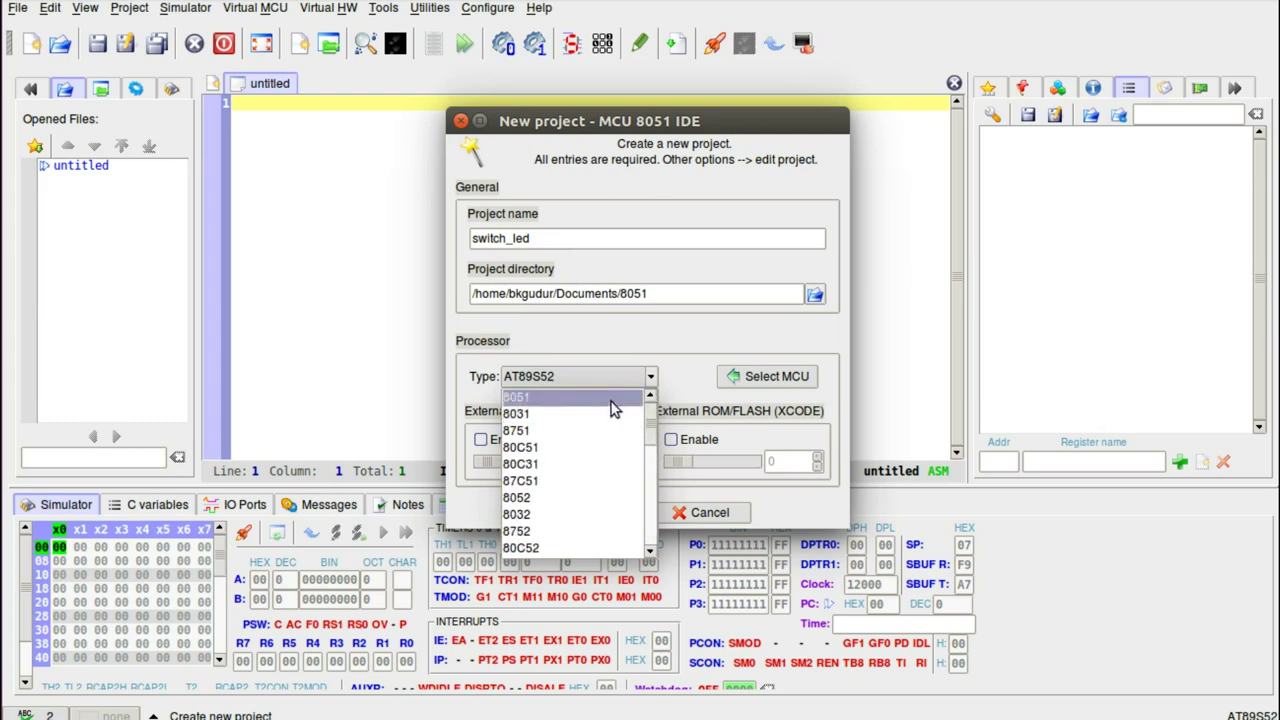
{"action": "left_click", "coordinate": [611, 400]}
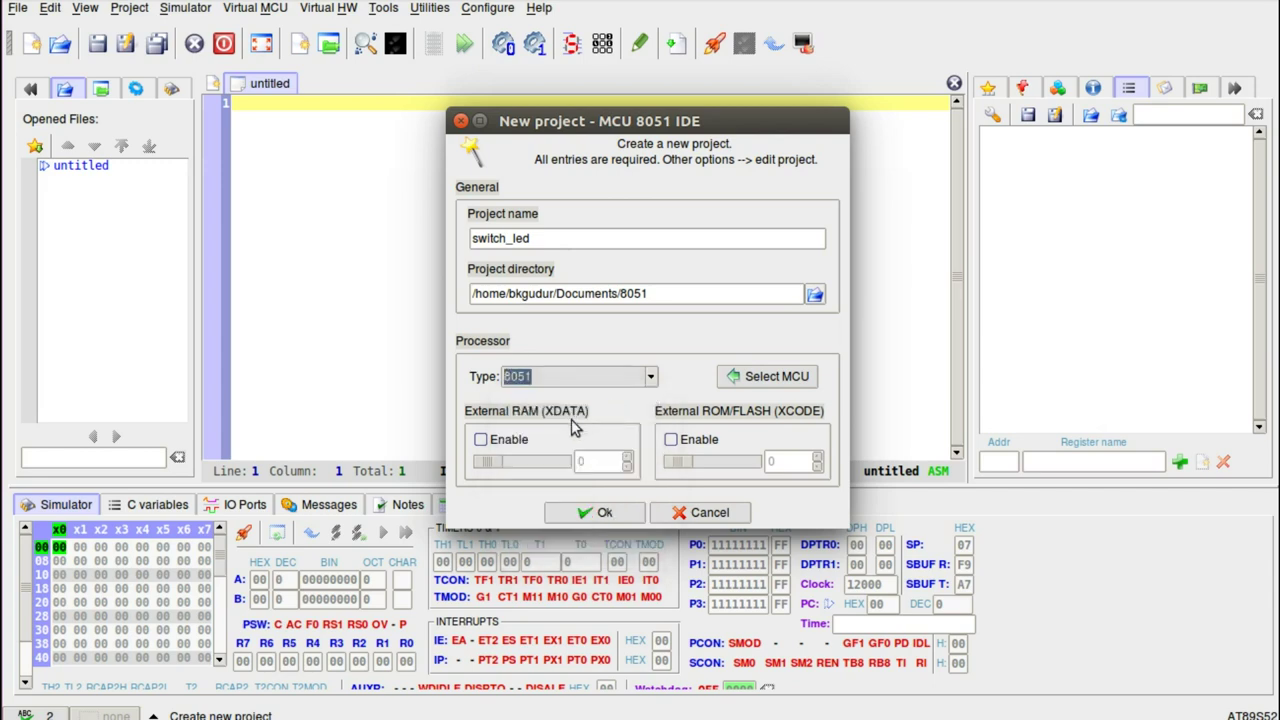
- Enable the external RAM and the external ROM/FLASH one after the other, turning each off again
{"action": "left_click", "coordinate": [477, 443]}
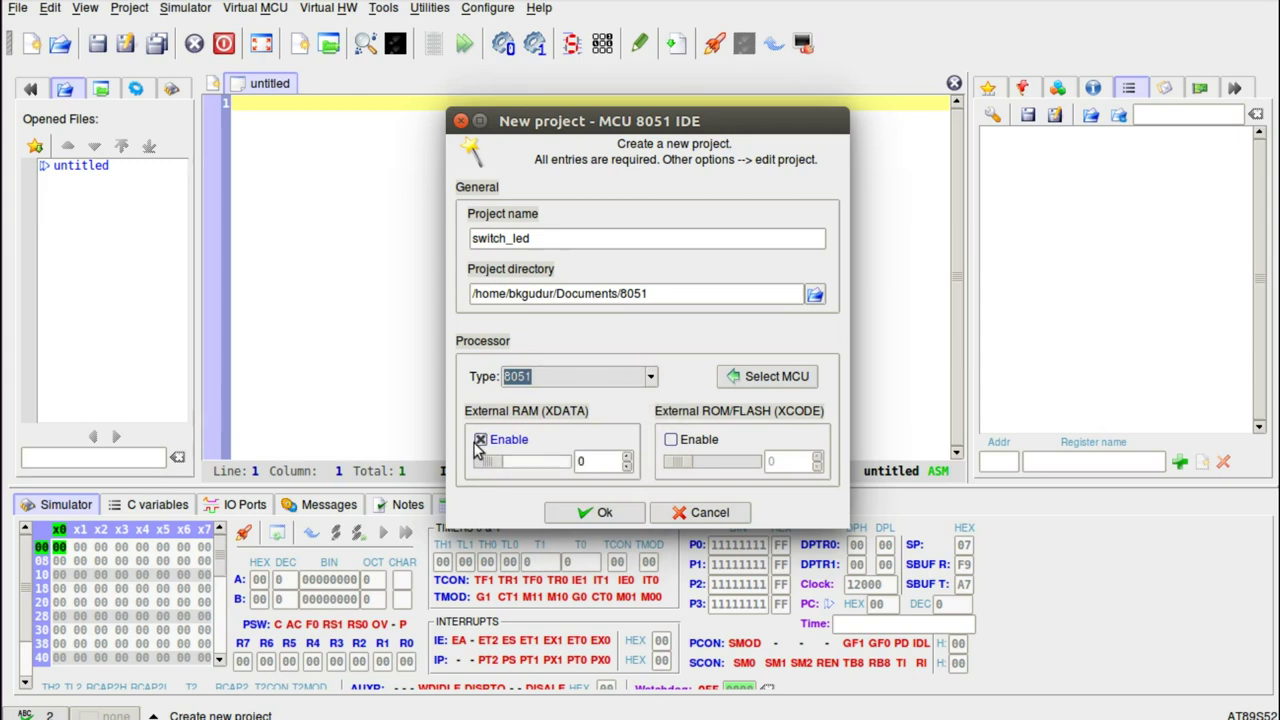
{"action": "mouse_move", "coordinate": [486, 467]}
{"action": "left_mouse_down"}
{"action": "mouse_move", "coordinate": [552, 465]}
{"action": "mouse_move", "coordinate": [490, 466]}
{"action": "left_mouse_up"}
{"action": "left_click", "coordinate": [480, 440]}
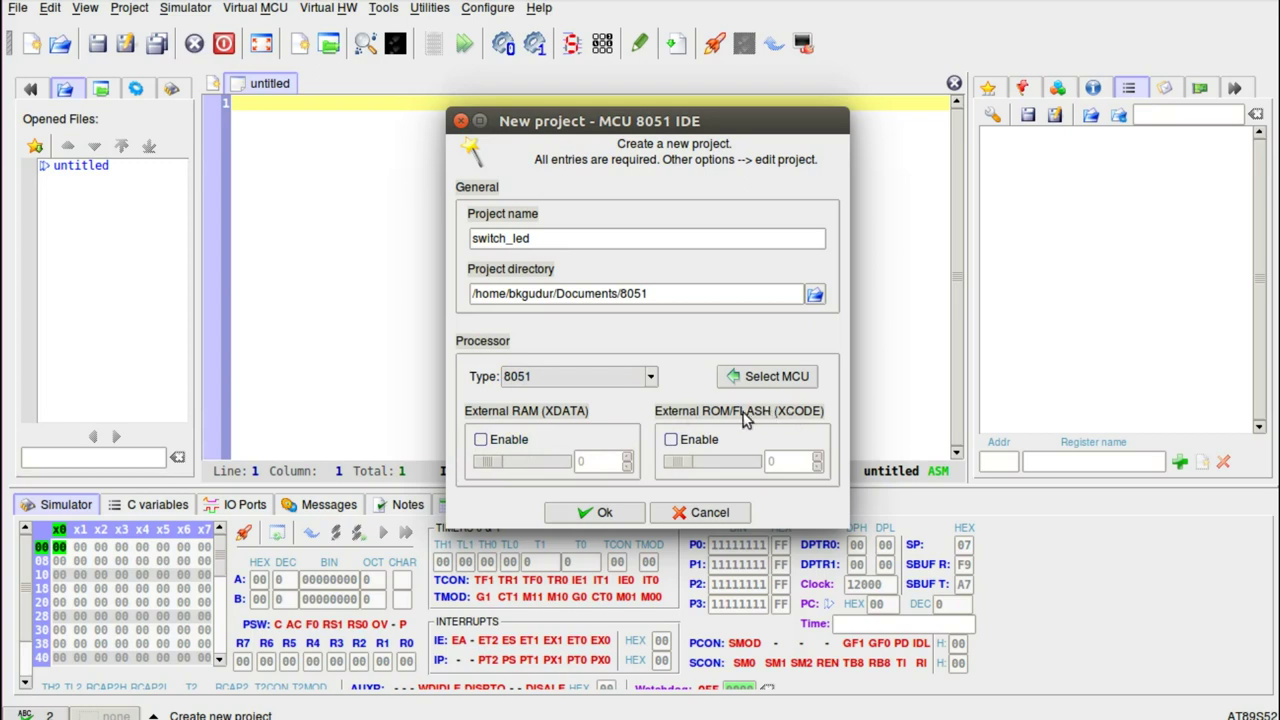
{"action": "left_click", "coordinate": [670, 440]}
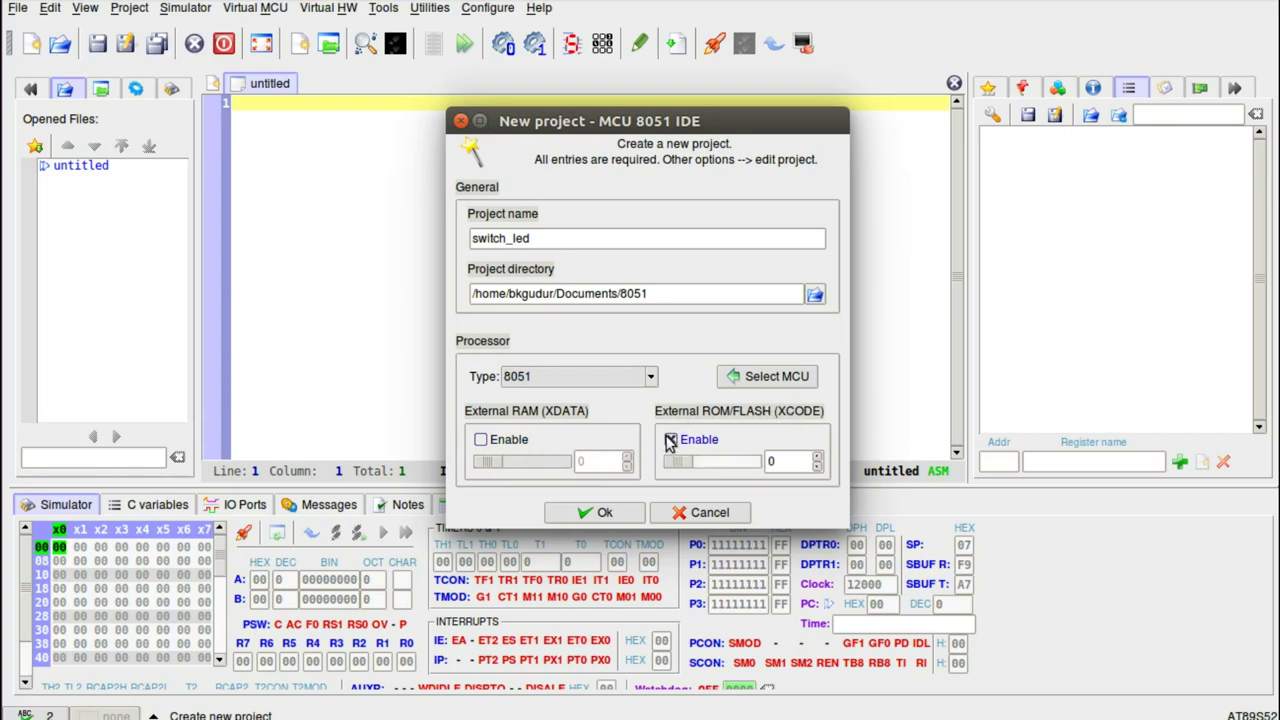
{"action": "mouse_move", "coordinate": [676, 462]}
{"action": "left_mouse_down"}
{"action": "mouse_move", "coordinate": [728, 465]}
{"action": "mouse_move", "coordinate": [676, 466]}
{"action": "left_mouse_up"}
{"action": "left_click", "coordinate": [671, 441]}
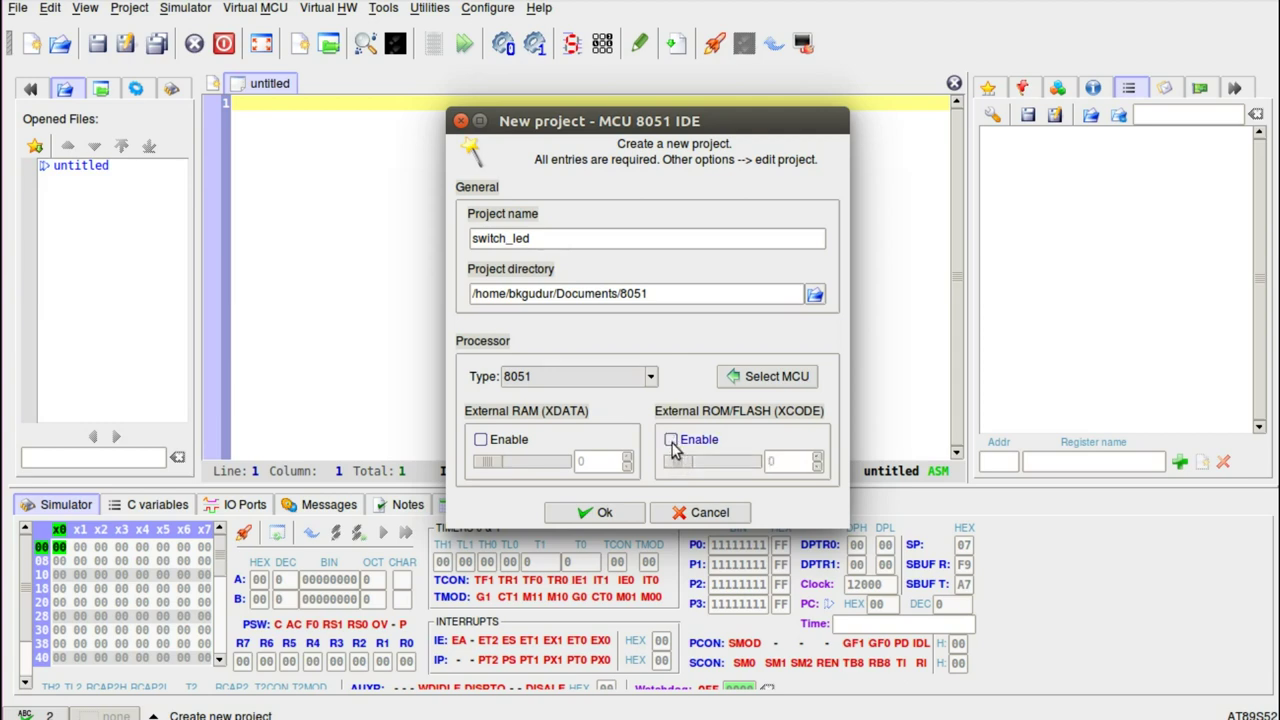
- Create the switch_led project with the chosen settings
{"action": "left_click", "coordinate": [601, 518]}
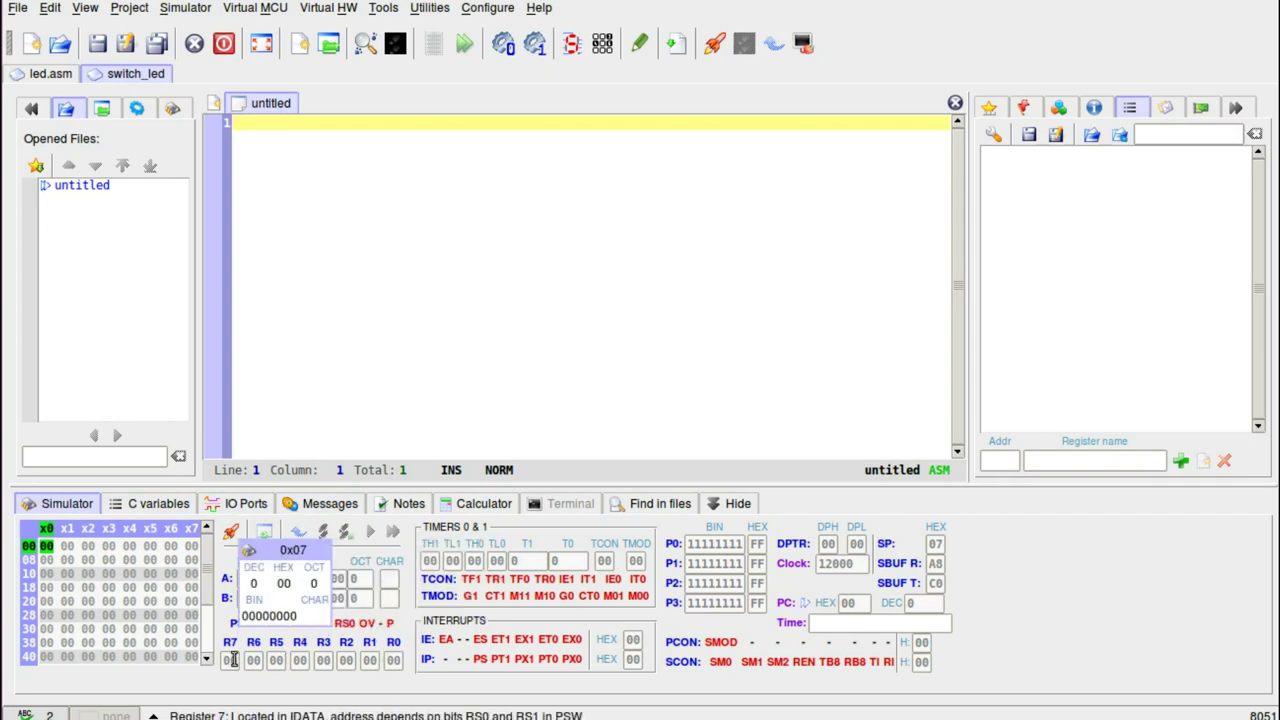
{"action": "mouse_move", "coordinate": [395, 655]}
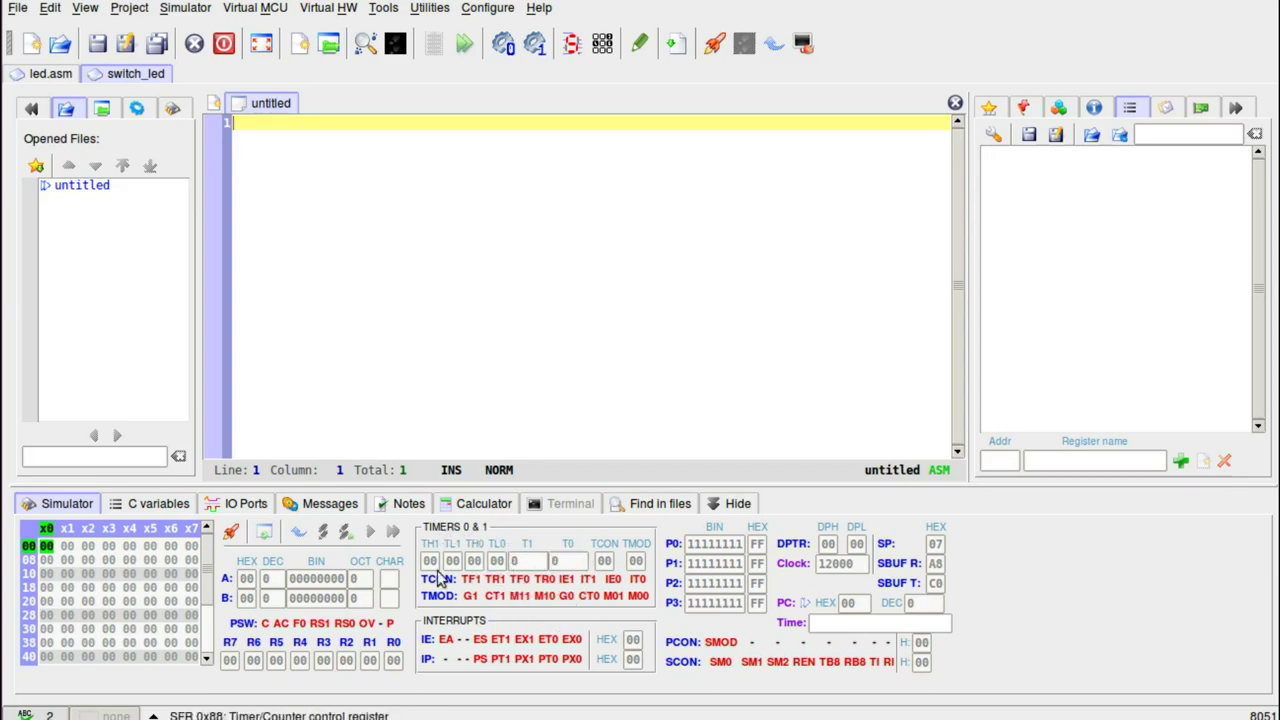
{"action": "mouse_move", "coordinate": [450, 567]}
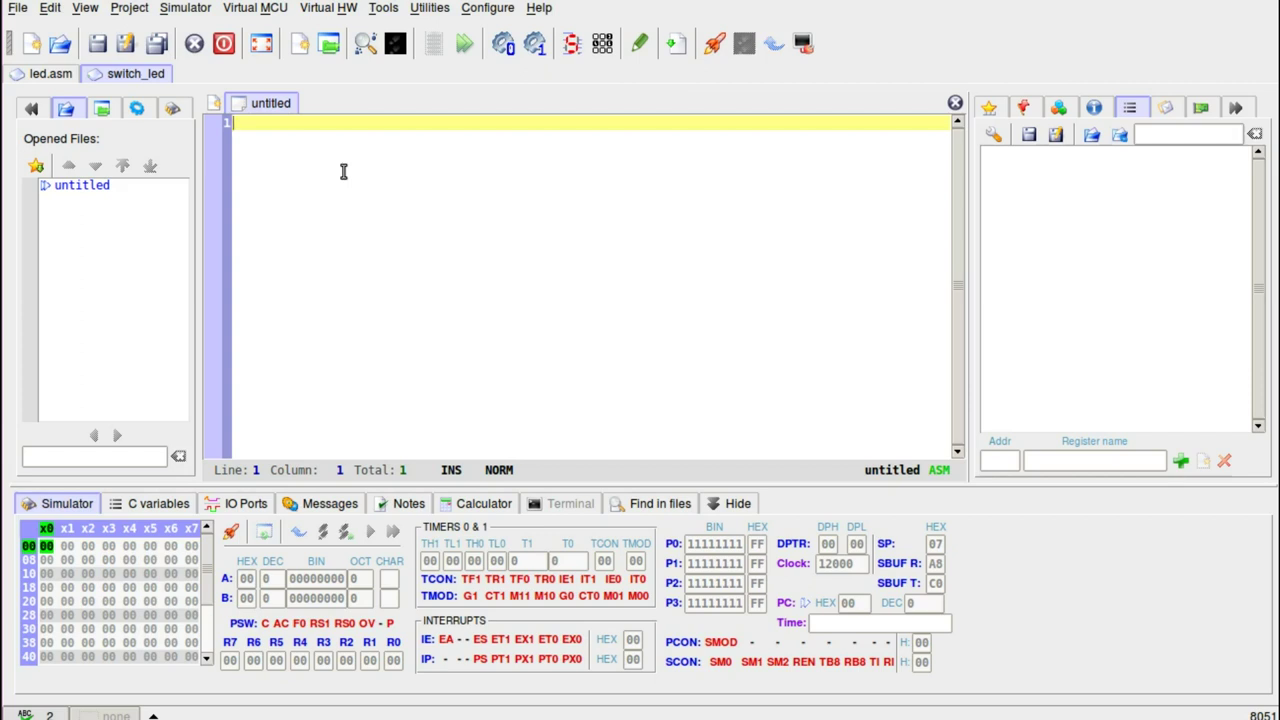
- Write the indented directive ORG 0 in capitals on line 2 of the untitled source file
{"action": "key", "text": "Tab"}
{"action": "key", "text": "Return"}
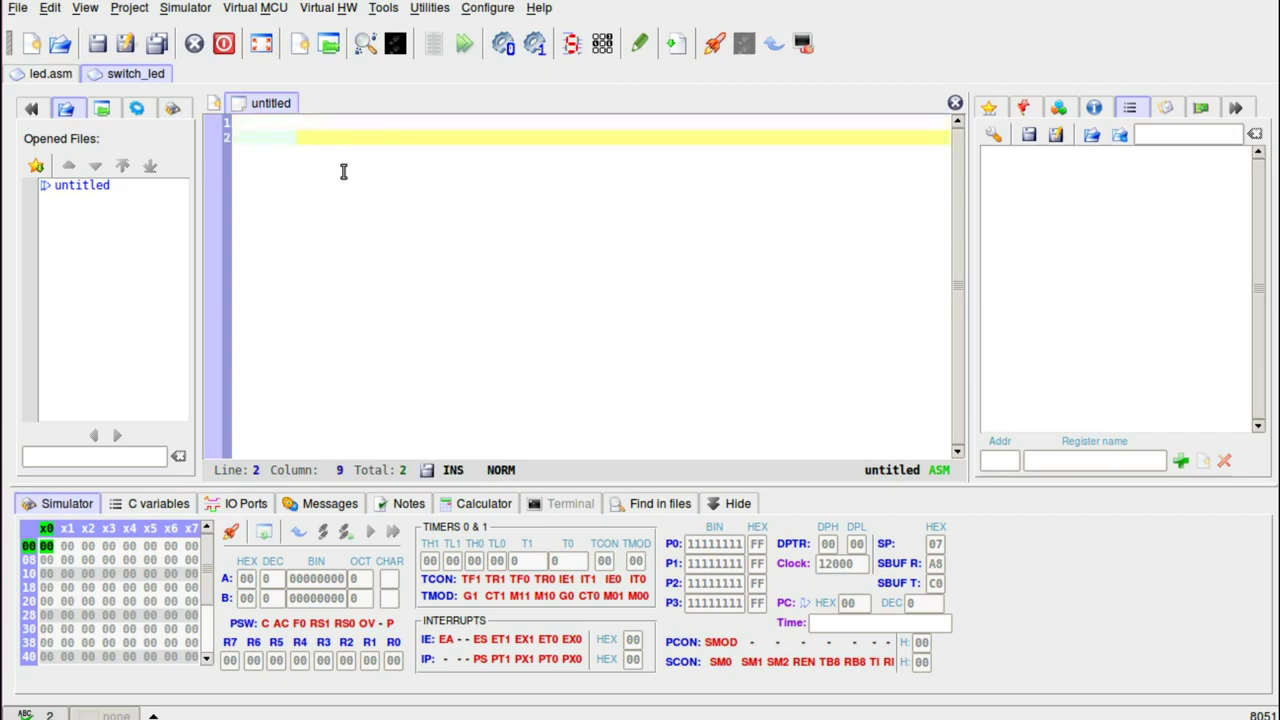
{"action": "key", "text": "Tab"}
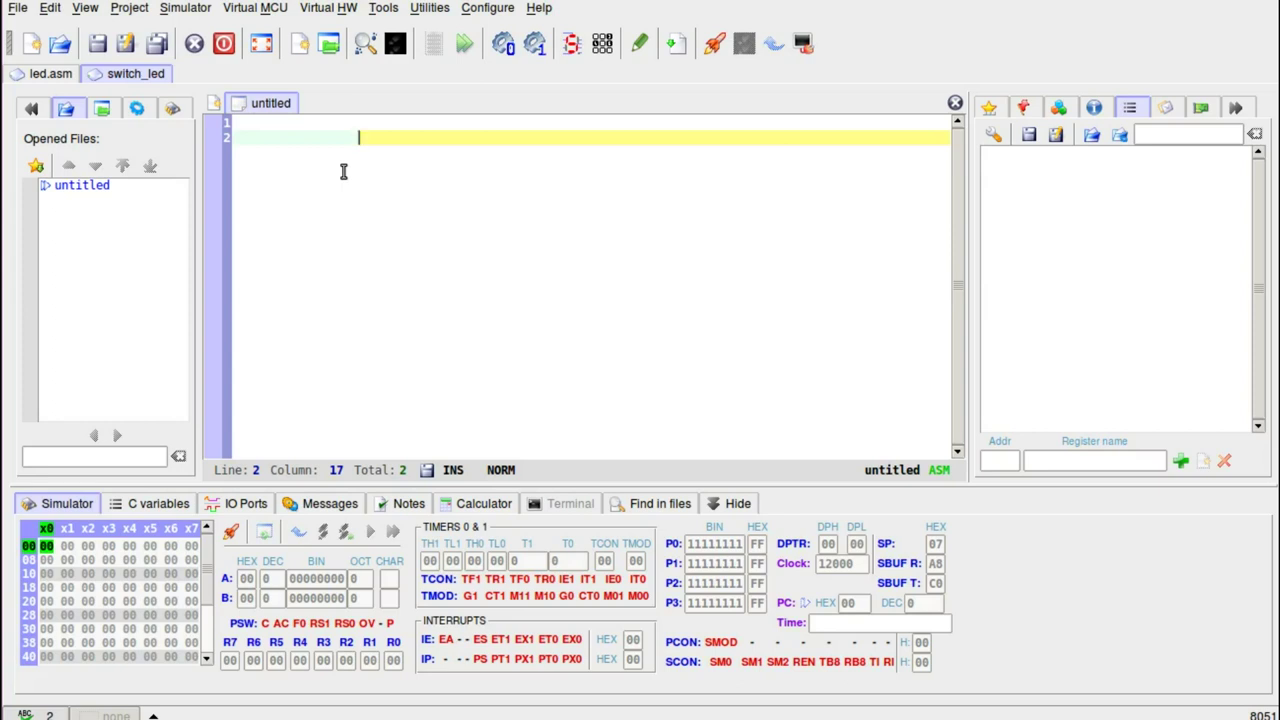
{"action": "type", "text": "or"}
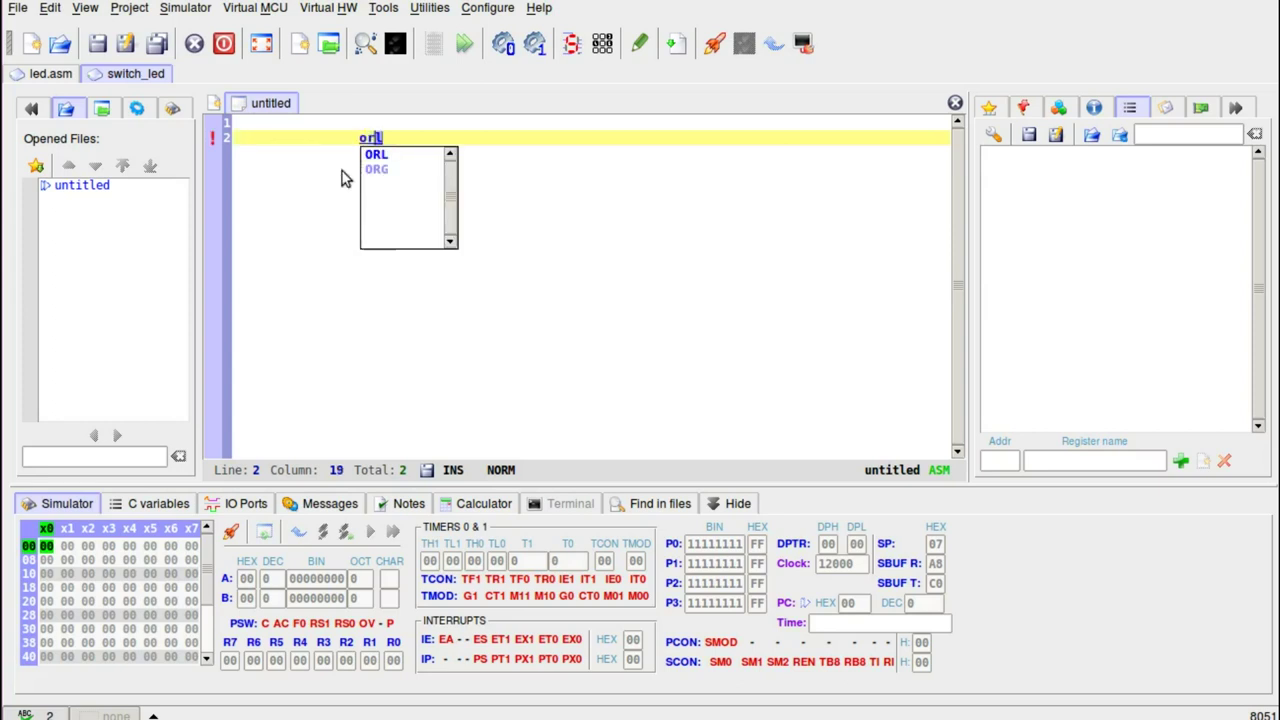
{"action": "key", "text": "BackSpace"}
{"action": "key", "text": "BackSpace"}
{"action": "key", "text": "BackSpace"}
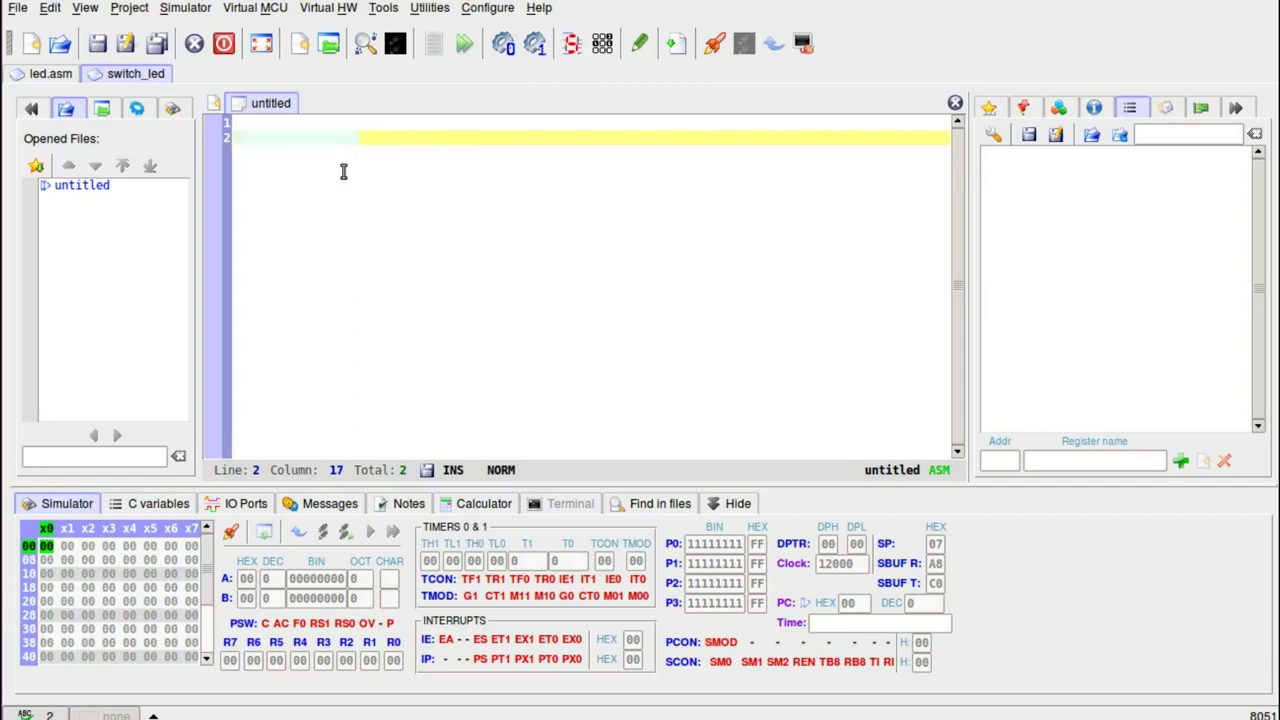
{"action": "type", "text": "ORG 0"}
{"action": "key", "text": "Return"}
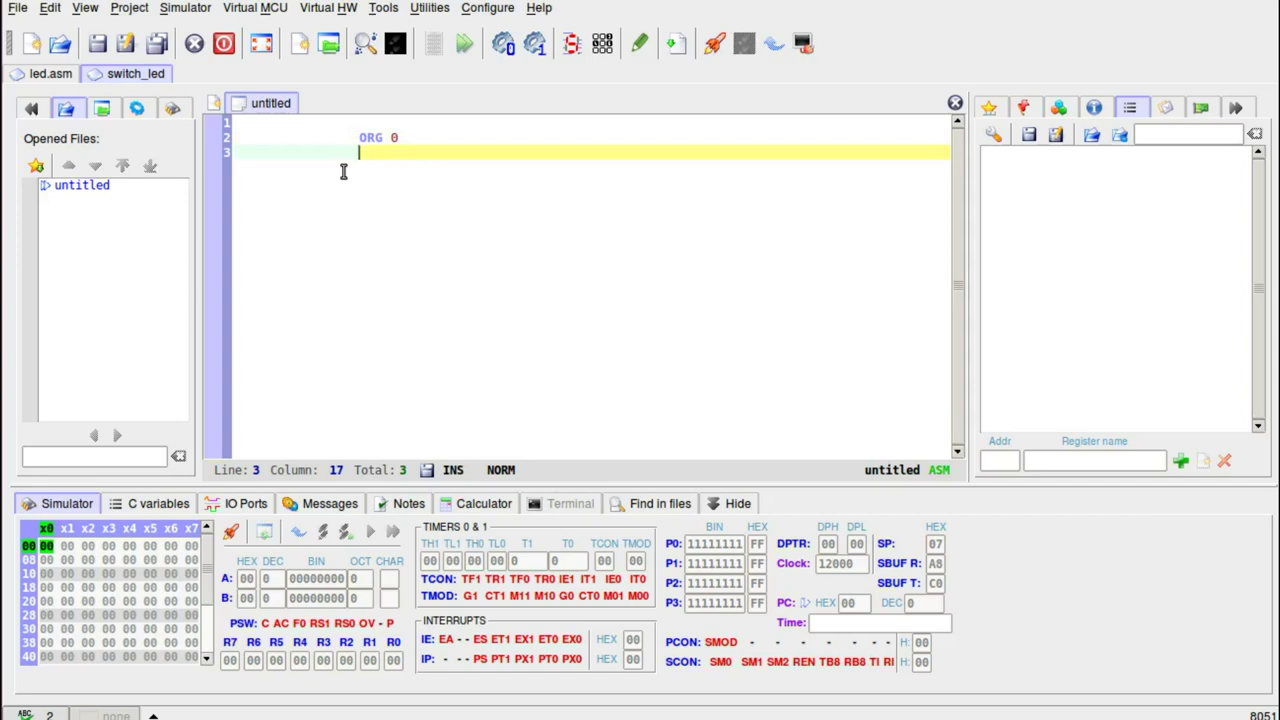
- Add the jump instruction AJMP MAIN directly below ORG 0
{"action": "type", "text": "AJMP"}
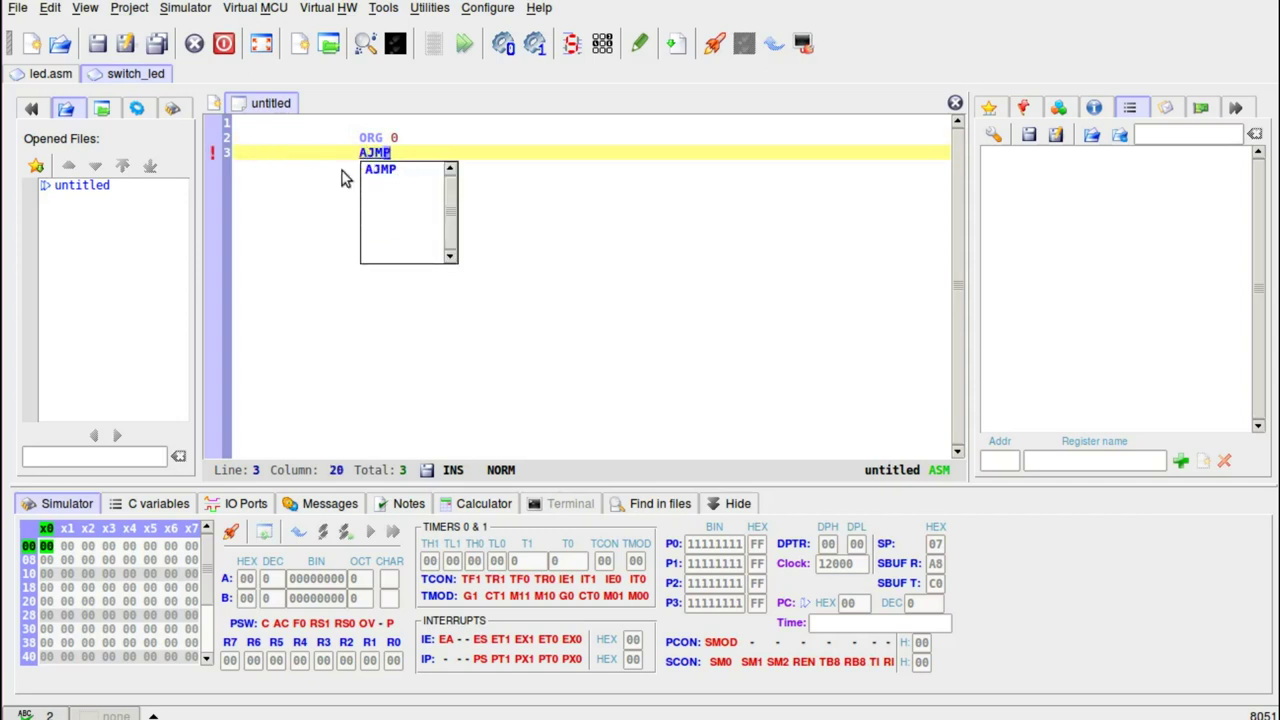
{"action": "type", "text": " MA"}
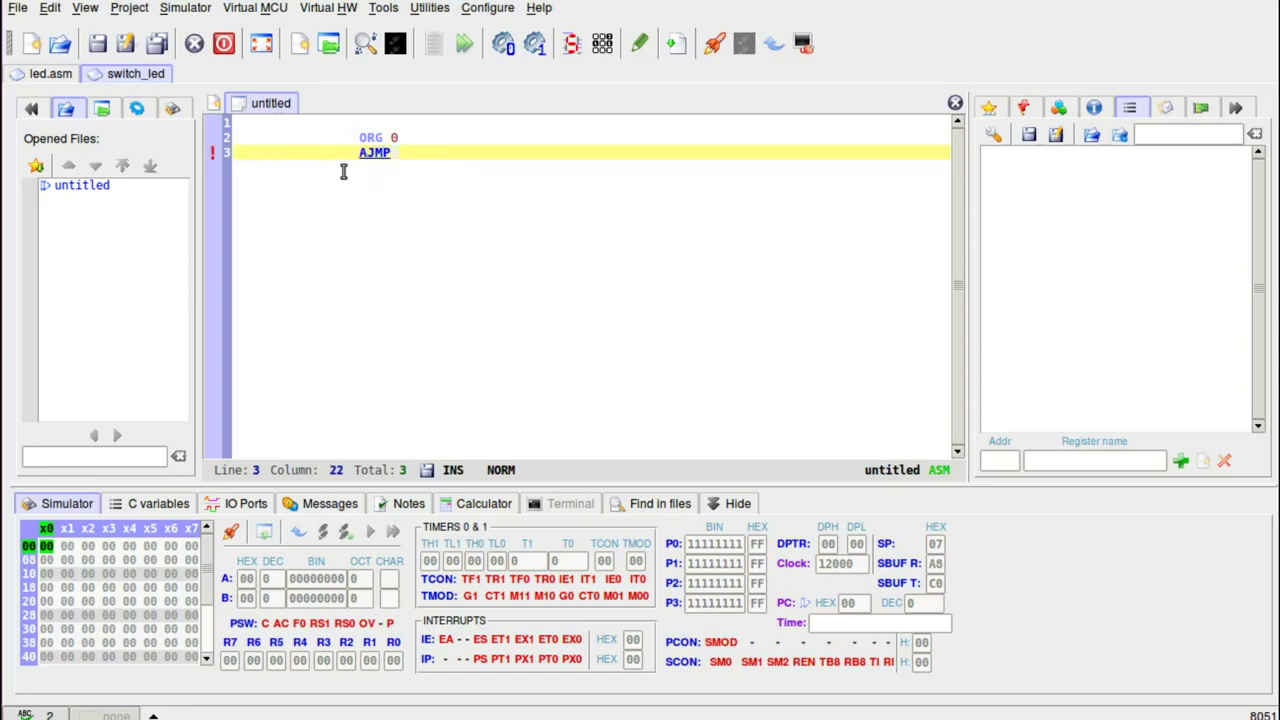
{"action": "type", "text": "IN"}
{"action": "key", "text": "Return"}
{"action": "key", "text": "Return"}
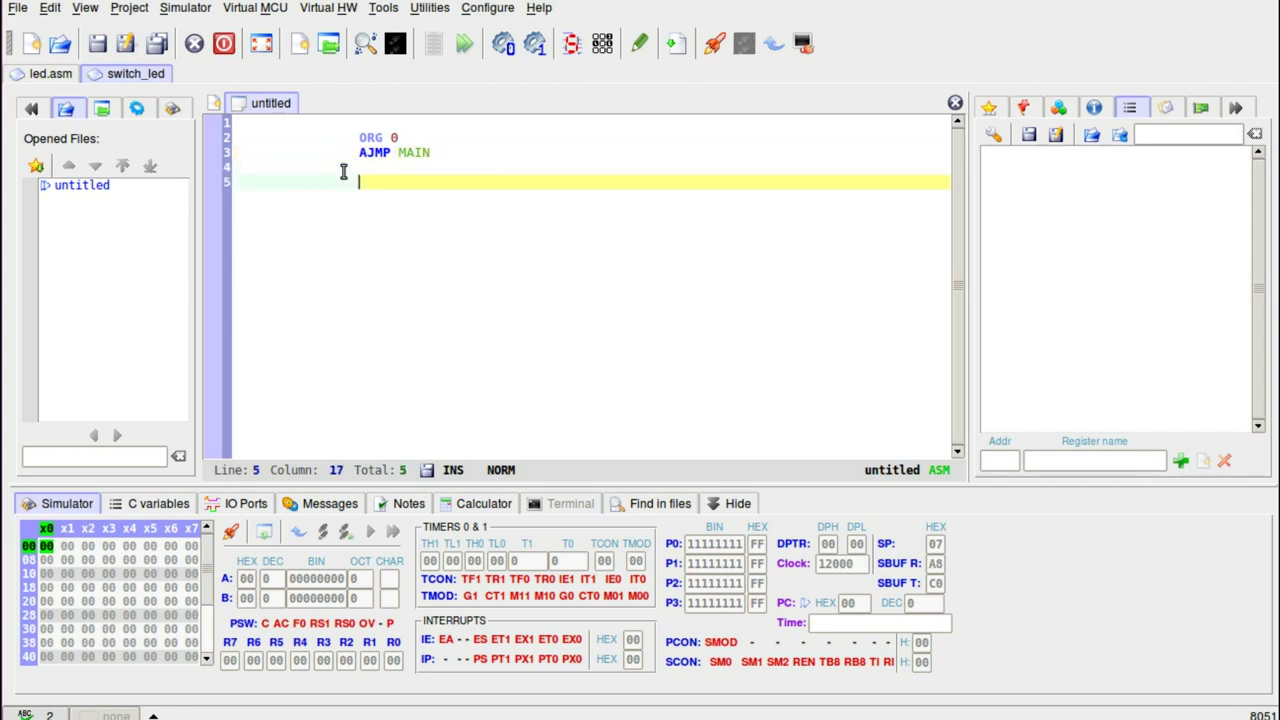
- Leave several blank lines, add the directive ORG 30H on line 10, and place the label MAIN: on line 11
{"action": "key", "text": "Return"}
{"action": "key", "text": "Return"}
{"action": "key", "text": "Return"}
{"action": "key", "text": "Return"}
{"action": "key", "text": "Return"}
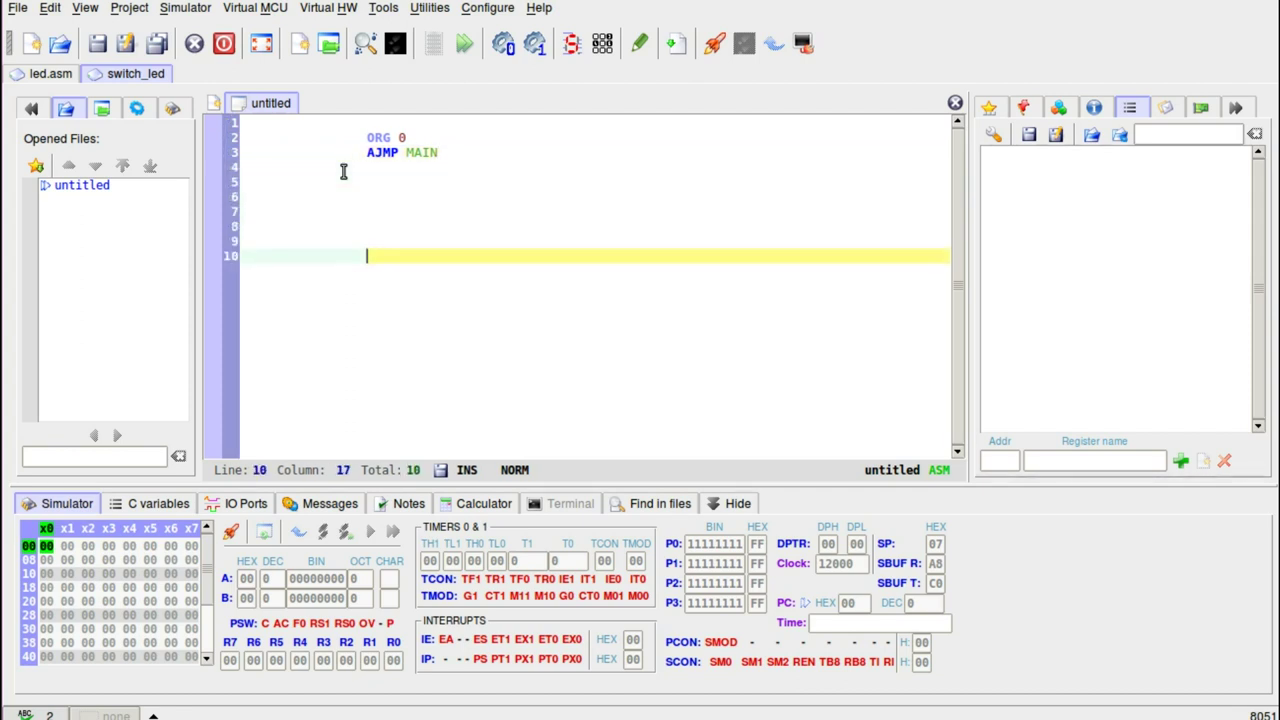
{"action": "key", "text": "BackSpace"}
{"action": "key", "text": "Tab"}
{"action": "type", "text": "ORG"}
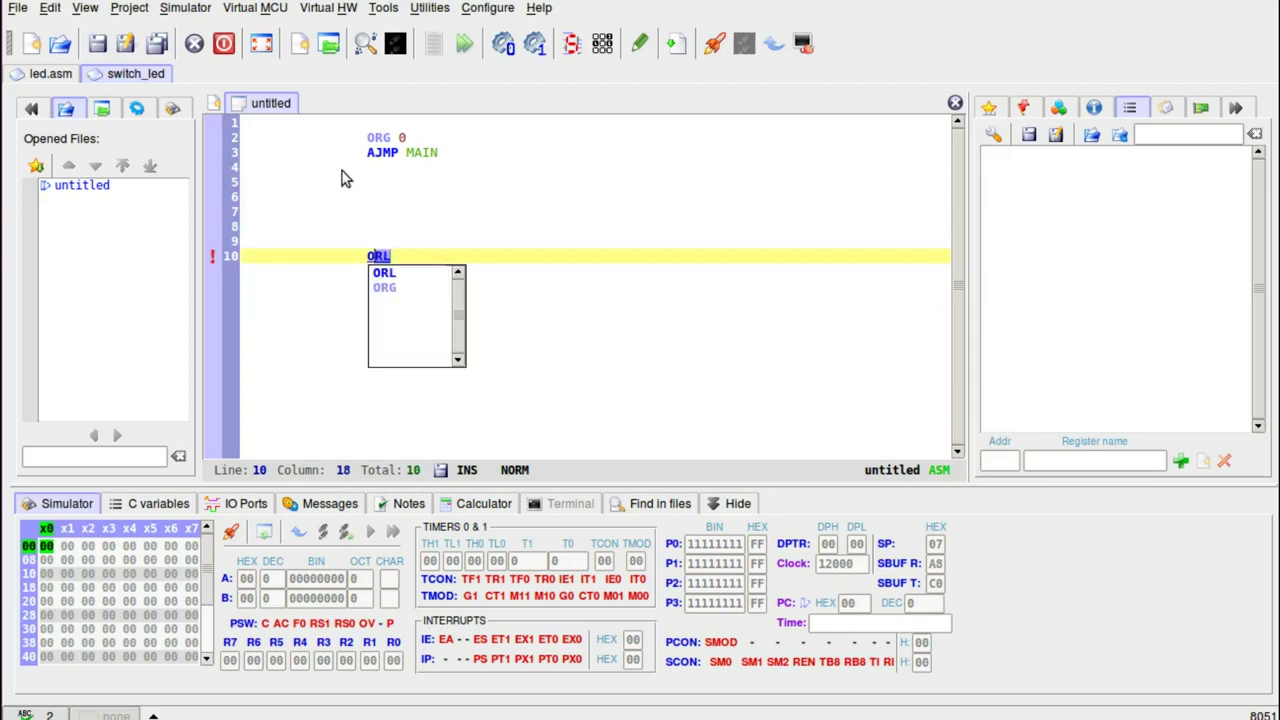
{"action": "type", "text": " 30H"}
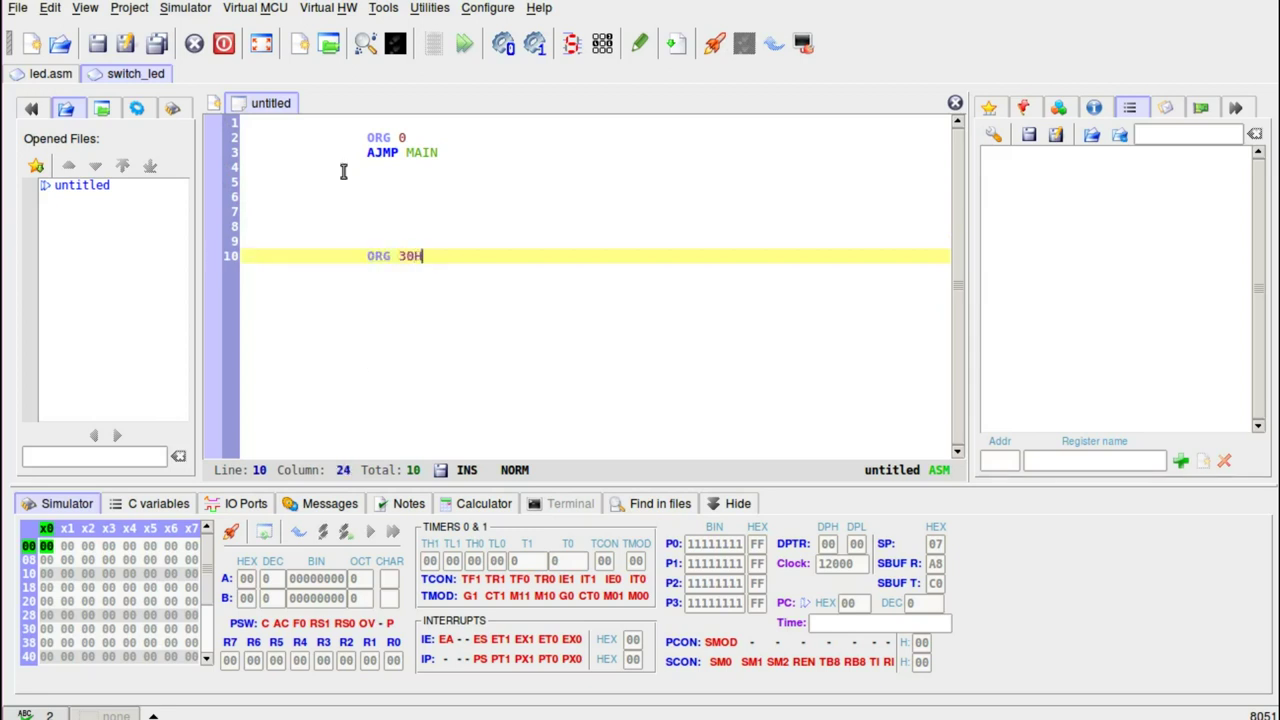
{"action": "key", "text": "Return"}
{"action": "key", "text": "BackSpace"}
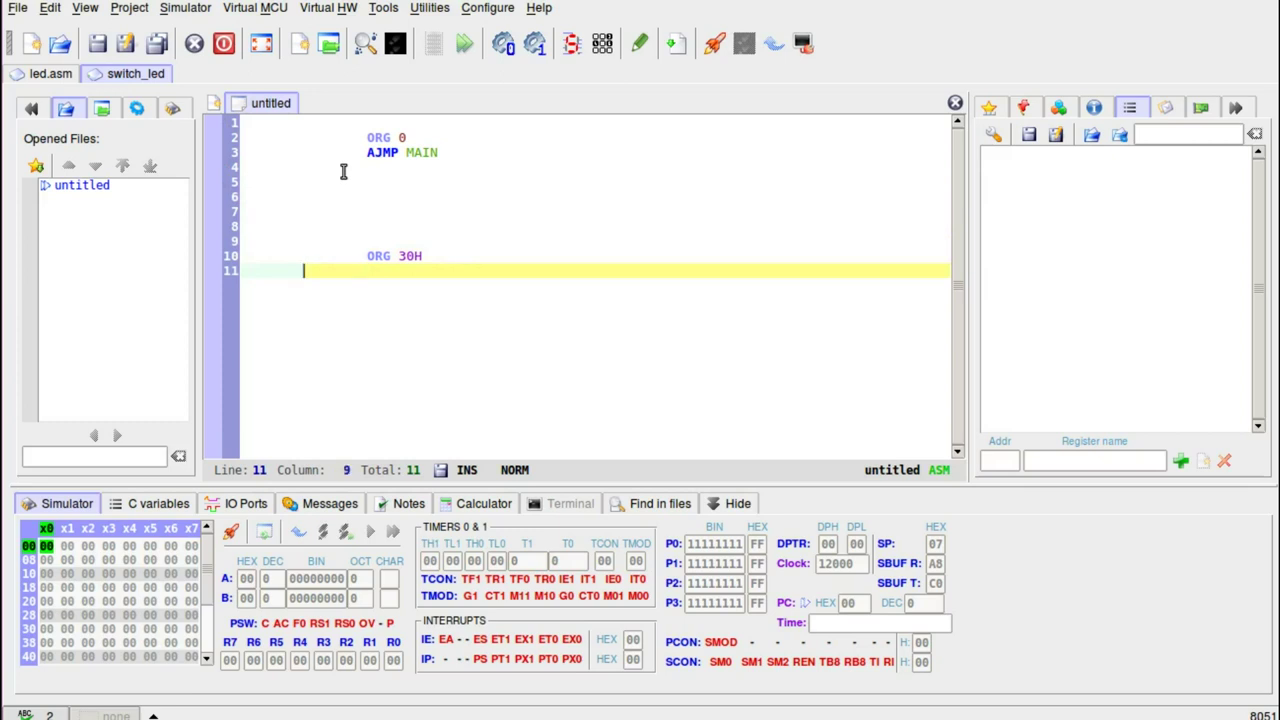
{"action": "type", "text": "MAIN:"}
- Add the comment ;ISR FOR INT1 on line 6 and the directive ORG 0013H on the line below it
{"action": "key", "text": "Up"}
{"action": "key", "text": "Up"}
{"action": "key", "text": "Up"}
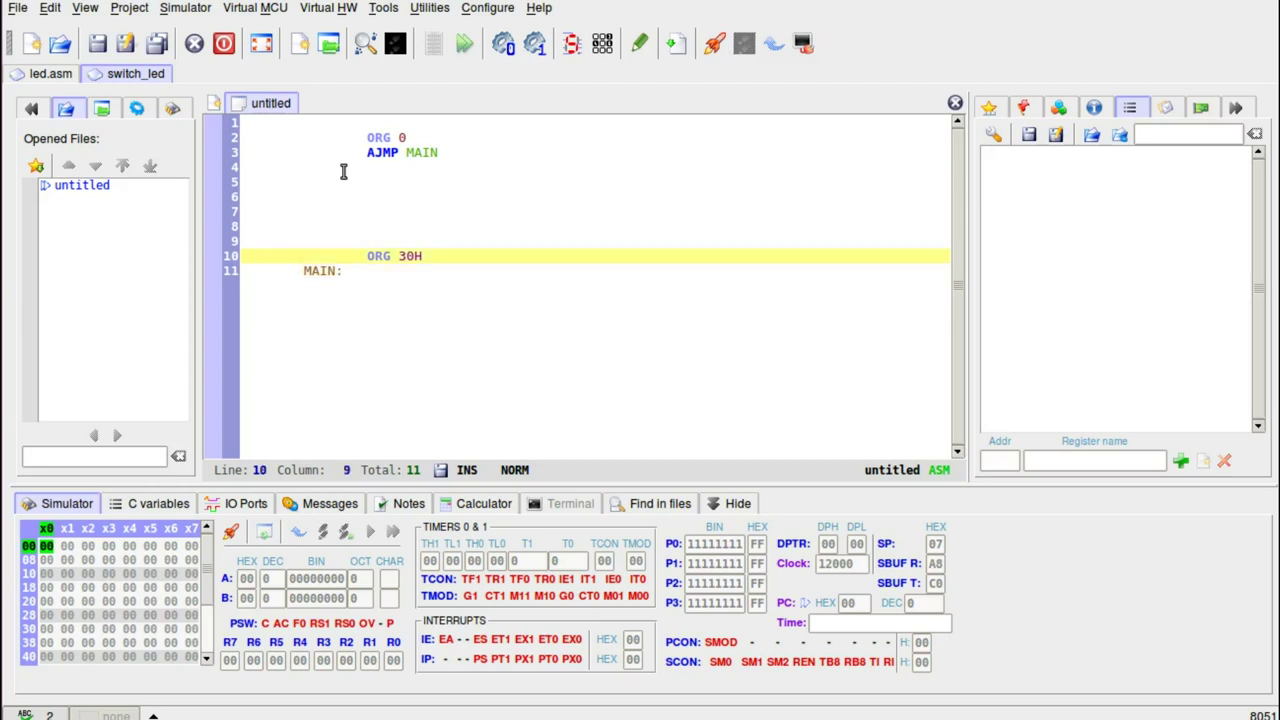
{"action": "key", "text": "Up"}
{"action": "key", "text": "Up"}
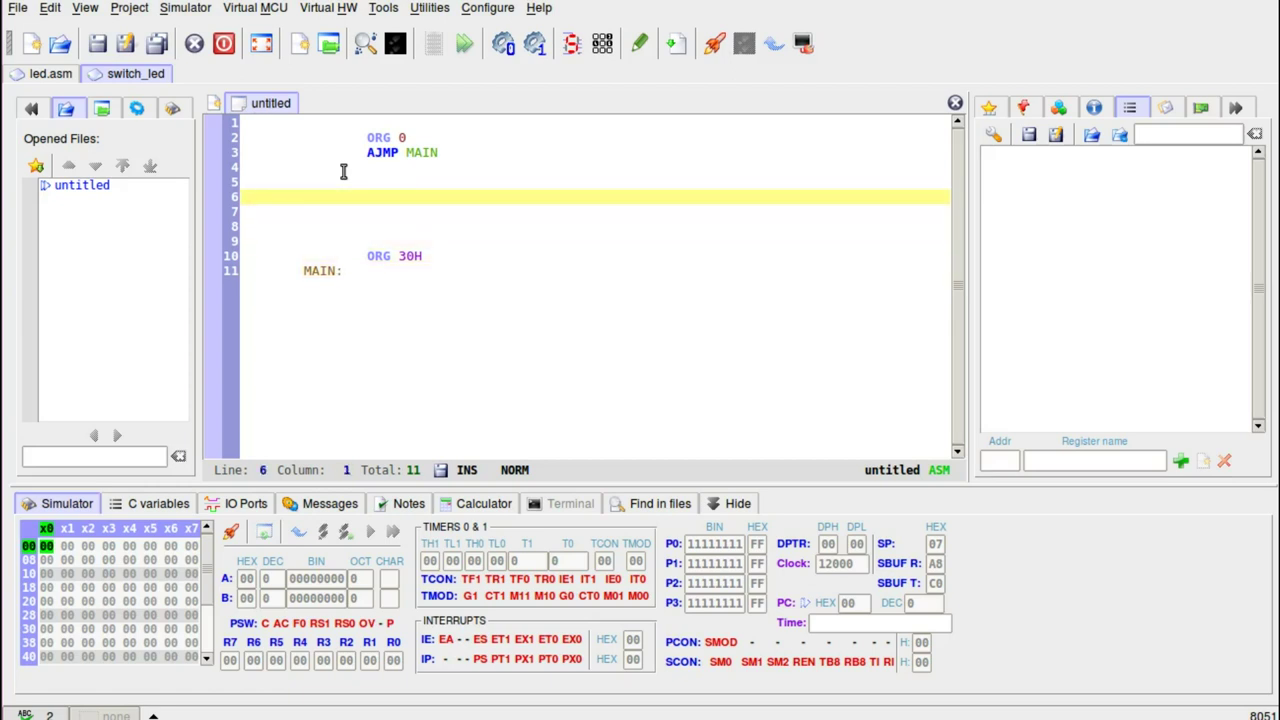
{"action": "key", "text": "Tab"}
{"action": "key", "text": "Tab"}
{"action": "type", "text": ";ISR FOR INT1"}
{"action": "key", "text": "Return"}
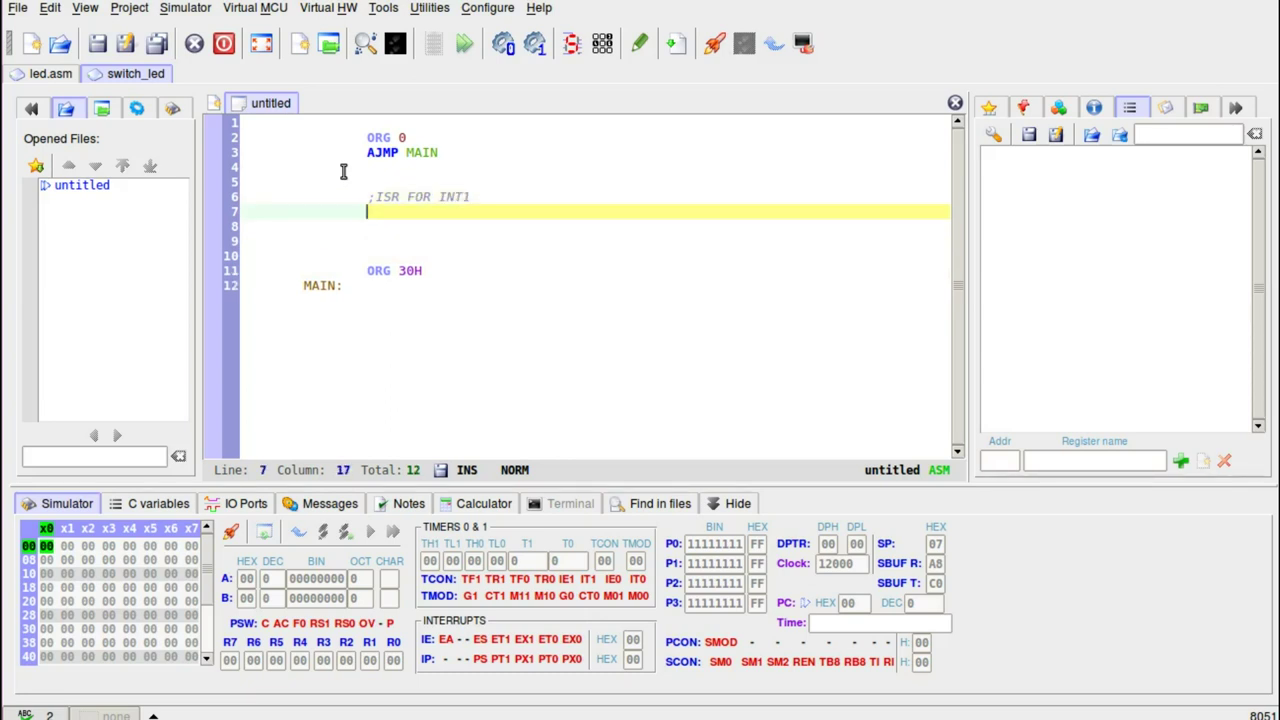
{"action": "type", "text": "ORG"}
{"action": "type", "text": "0013H"}
- Write SETB P3.3 as the first instruction after the MAIN: label and begin a new indented line
{"action": "left_click", "coordinate": [355, 289]}
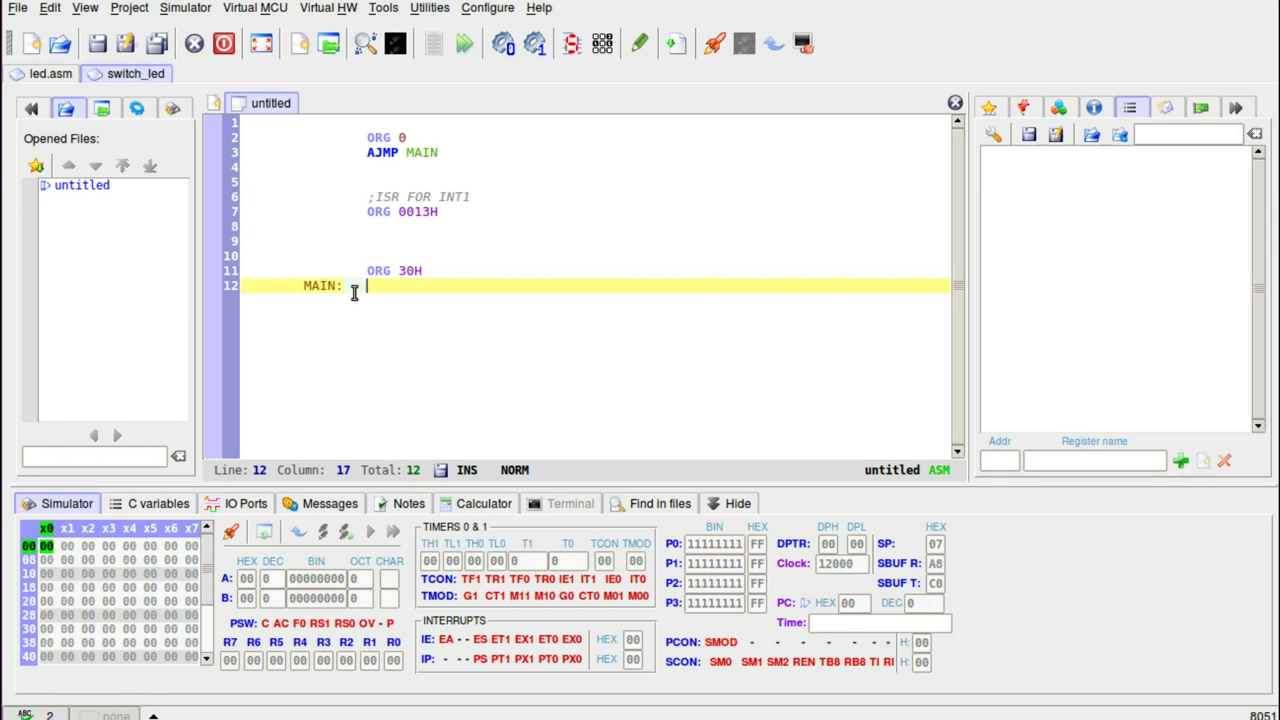
{"action": "type", "text": "SETB"}
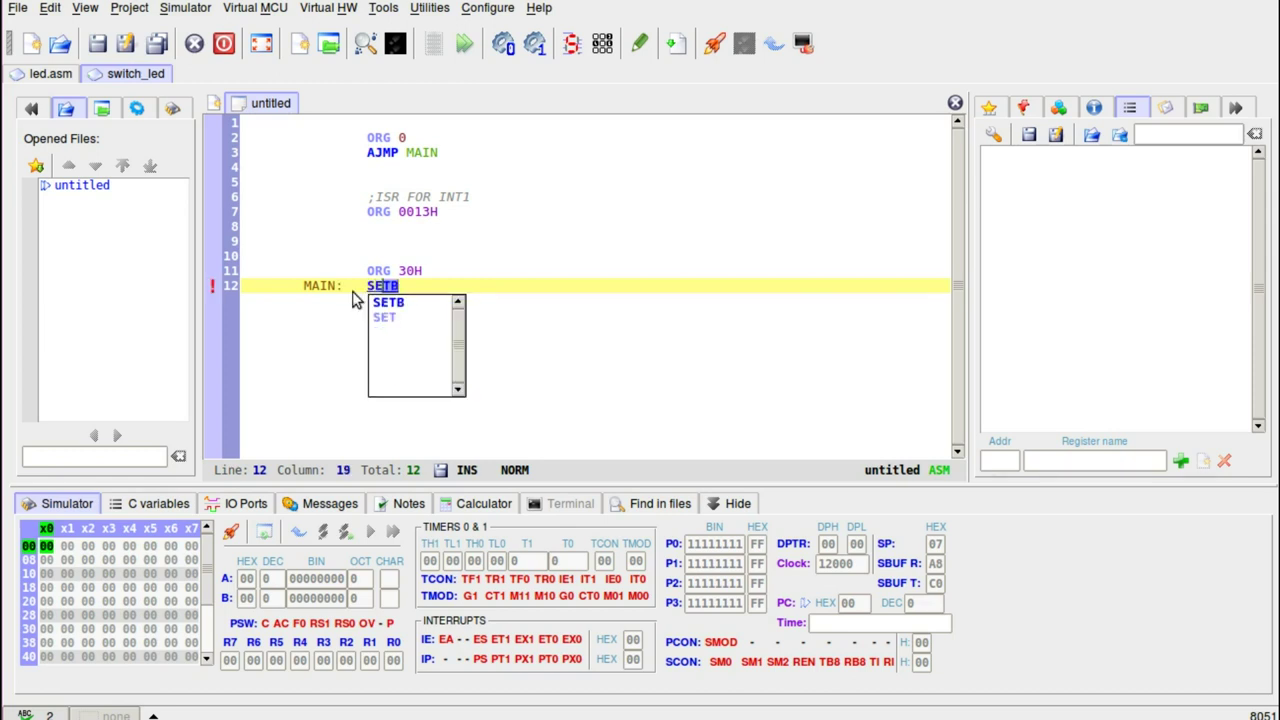
{"action": "type", "text": " P3.3"}
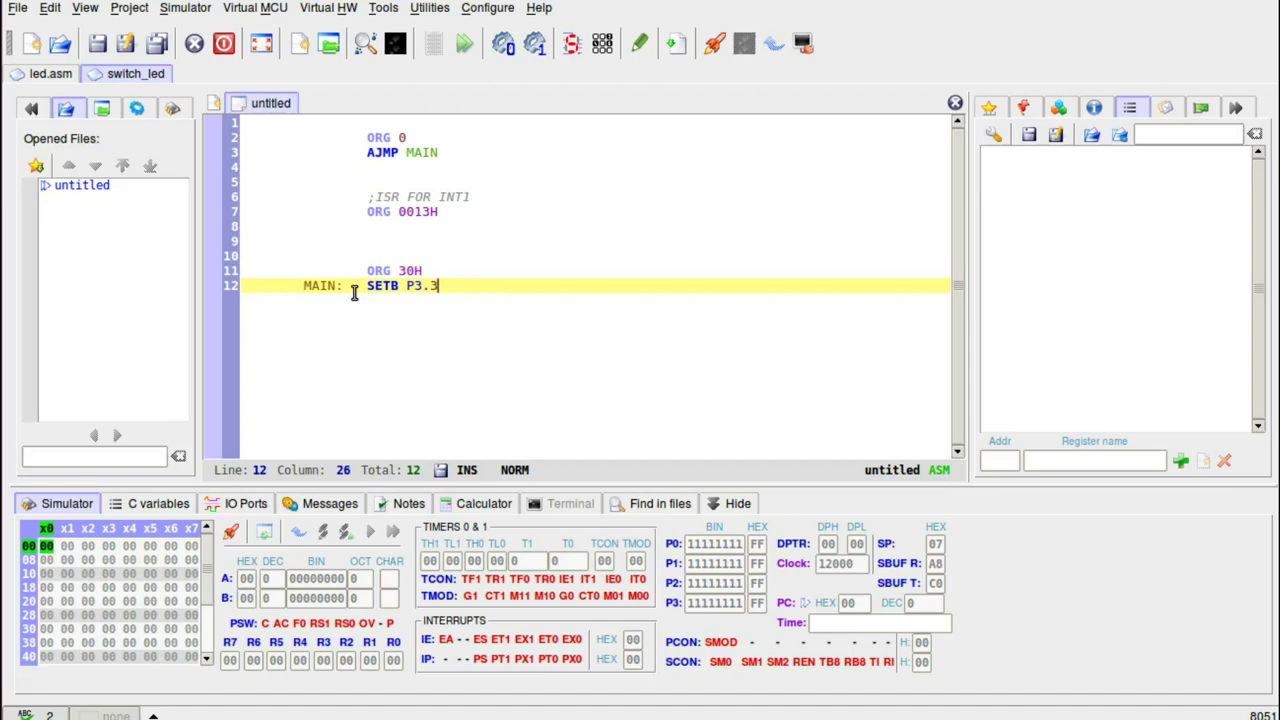
{"action": "key", "text": "Return"}
{"action": "key", "text": "Tab"}
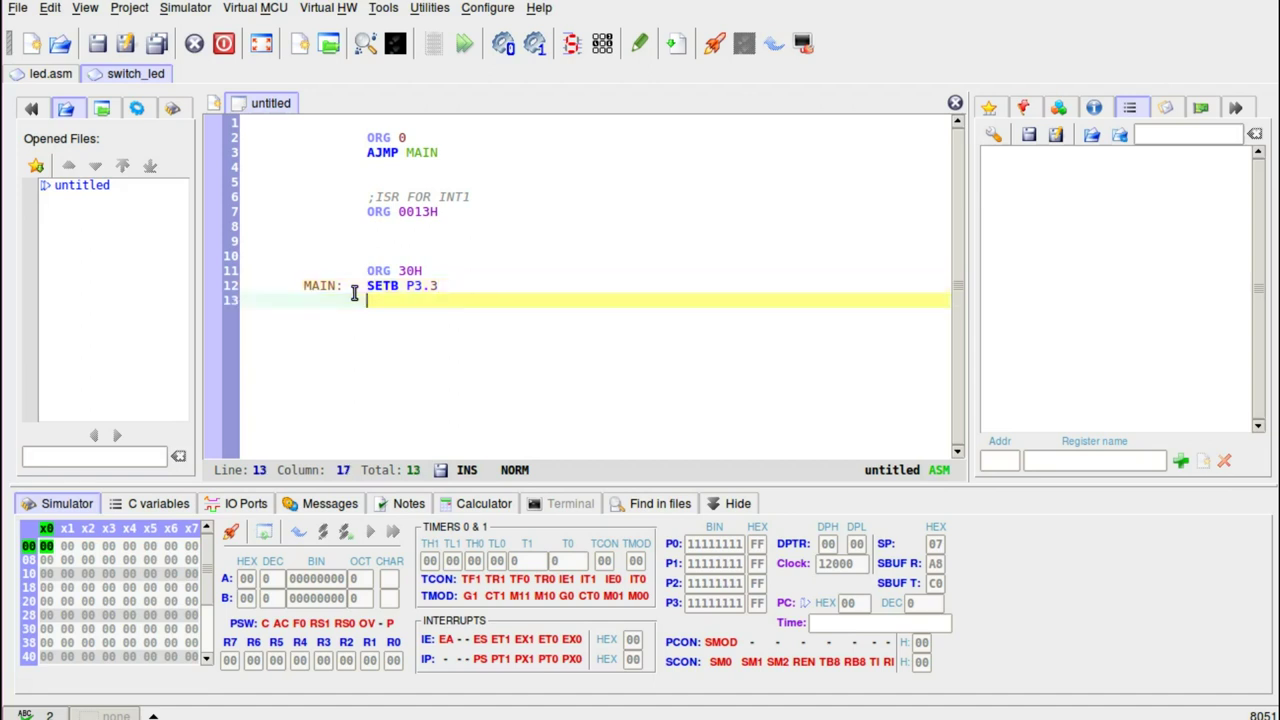